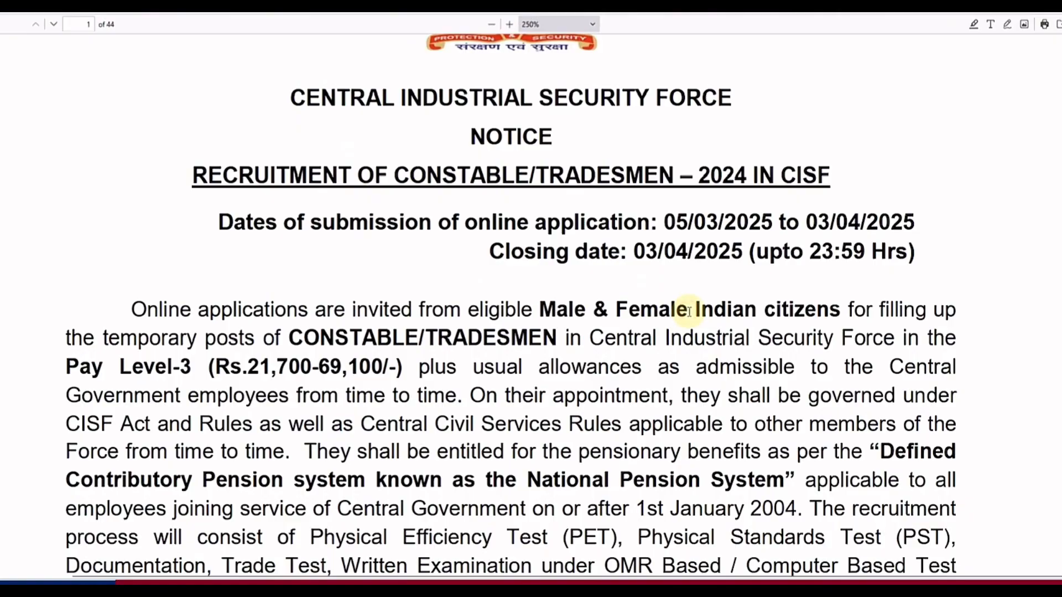
- Highlight 'CONSTABLE/TRADESMEN' and the word 'temporary' in the notice's opening terms
{"action": "left_click_drag", "start_coordinate": [320, 337], "coordinate": [505, 336]}
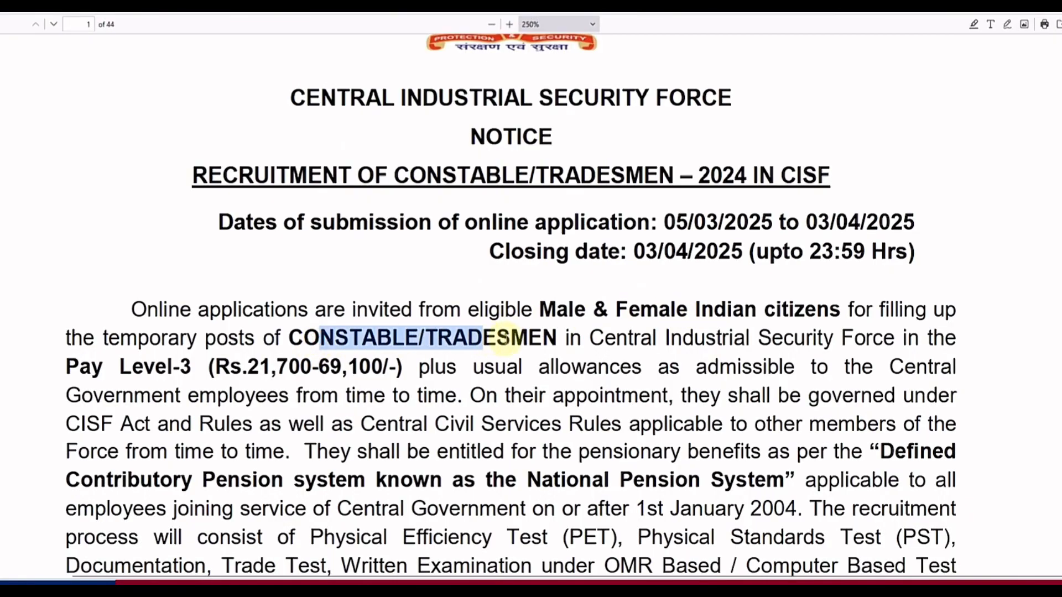
{"action": "left_click", "coordinate": [504, 336]}
{"action": "left_click_drag", "start_coordinate": [106, 338], "coordinate": [210, 338]}
{"action": "left_click", "coordinate": [213, 338]}
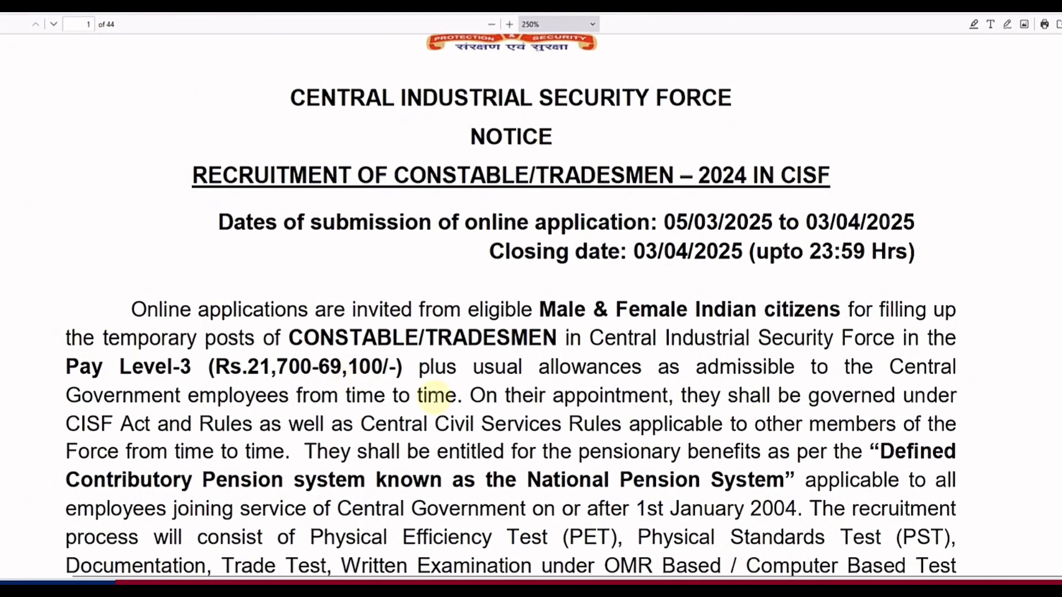
- Scroll past the male and female vacancy tables to paragraph 4.11 on page 6
{"action": "scroll", "coordinate": [503, 397], "scroll_direction": "down", "scroll_amount": 6}
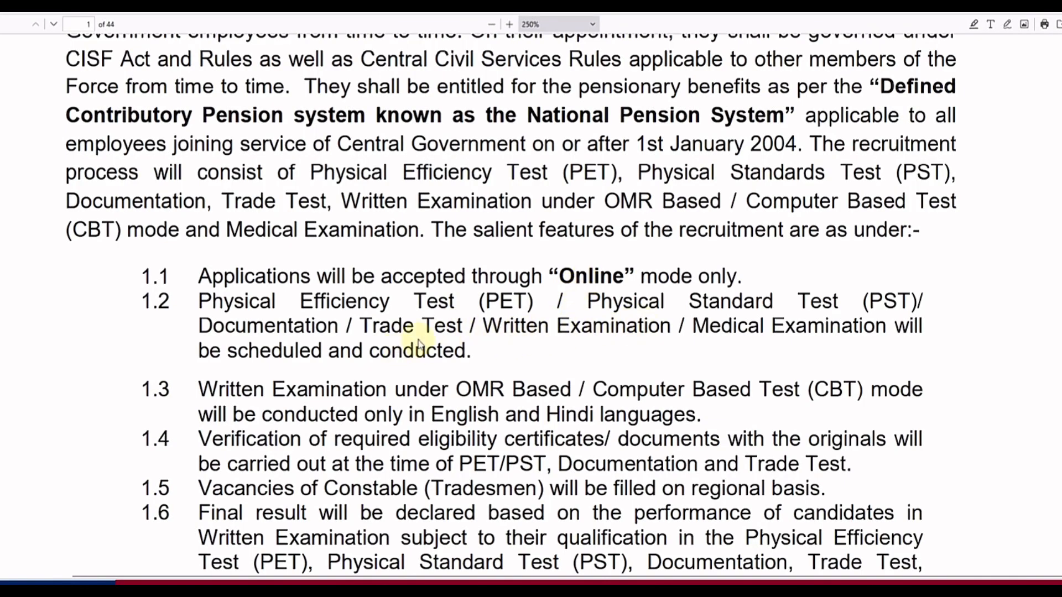
{"action": "scroll", "coordinate": [514, 351], "scroll_direction": "down", "scroll_amount": 1}
{"action": "scroll", "coordinate": [514, 352], "scroll_direction": "down", "scroll_amount": 6}
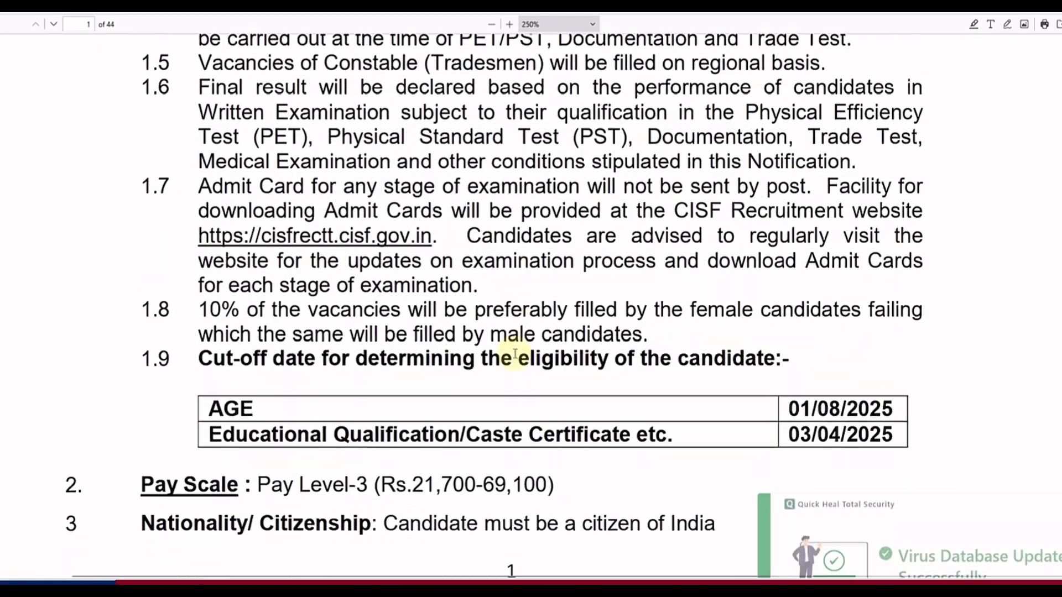
{"action": "scroll", "coordinate": [720, 427], "scroll_direction": "down", "scroll_amount": 3}
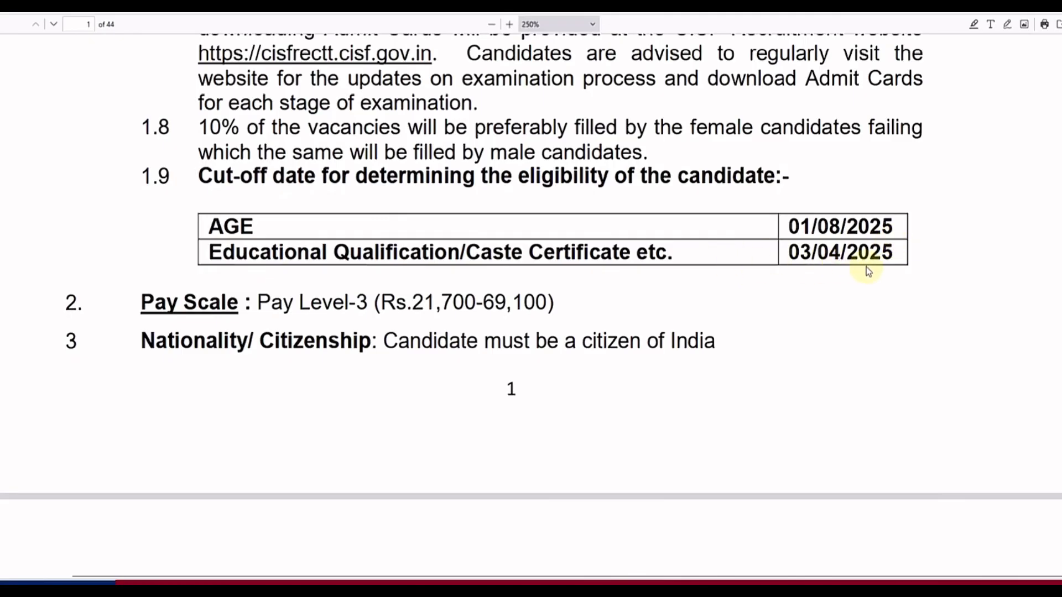
{"action": "scroll", "coordinate": [688, 340], "scroll_direction": "down", "scroll_amount": 8}
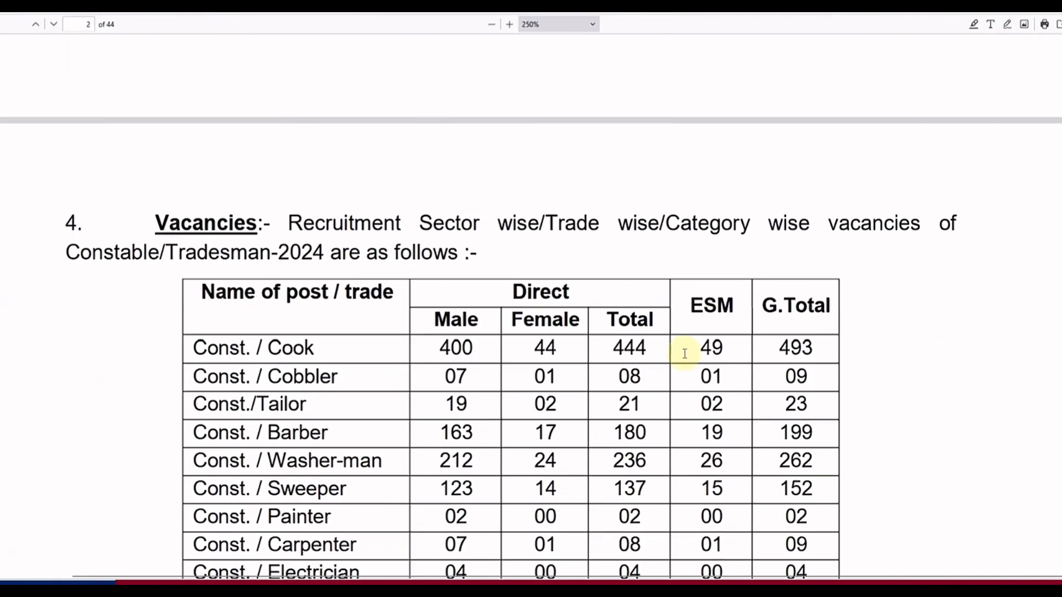
{"action": "scroll", "coordinate": [686, 356], "scroll_direction": "down", "scroll_amount": 1}
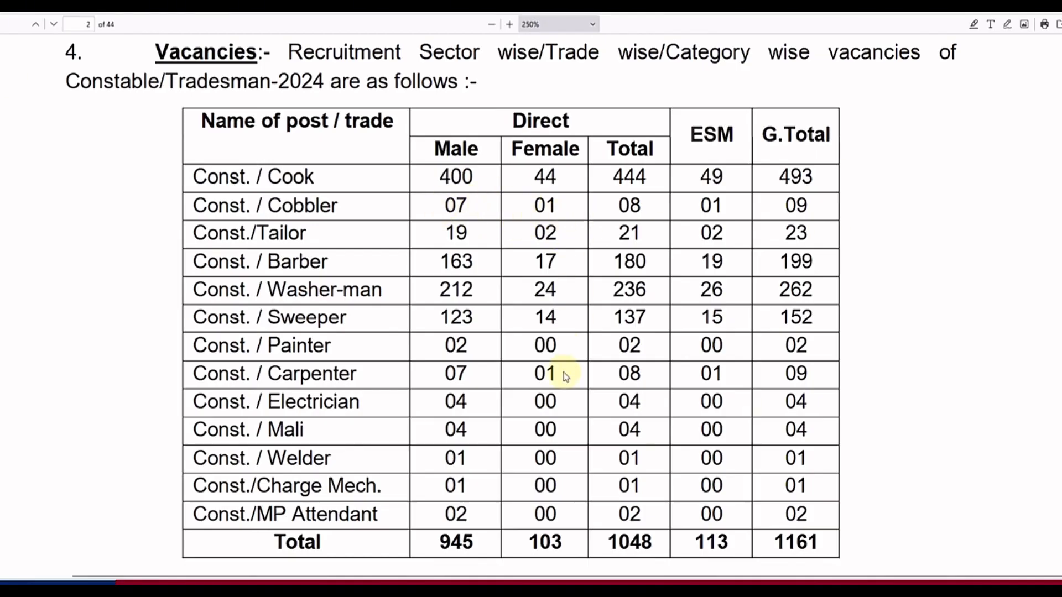
{"action": "scroll", "coordinate": [566, 376], "scroll_direction": "down", "scroll_amount": 1}
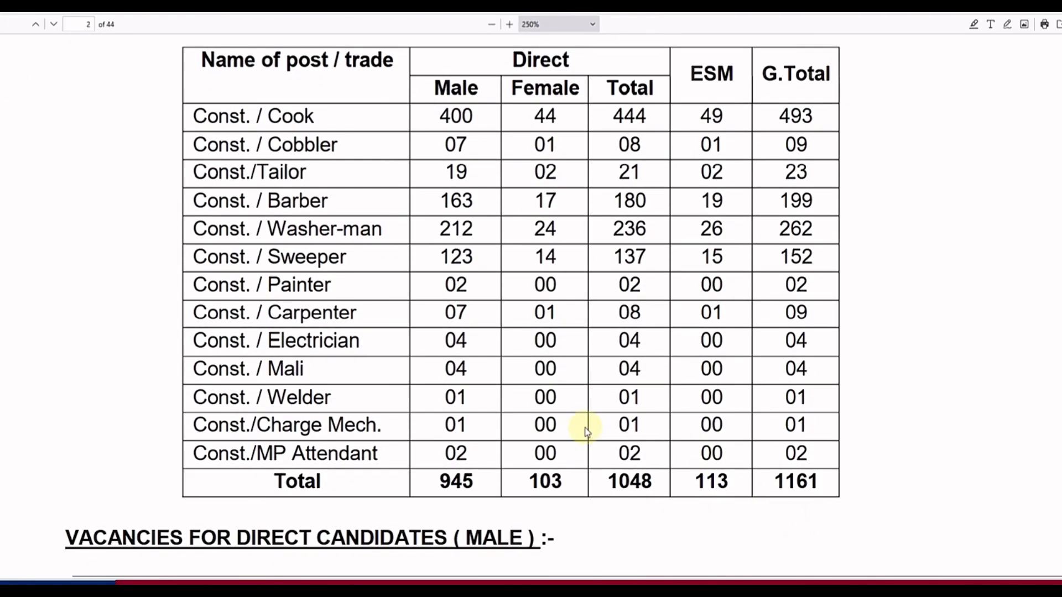
{"action": "scroll", "coordinate": [587, 431], "scroll_direction": "down", "scroll_amount": 6}
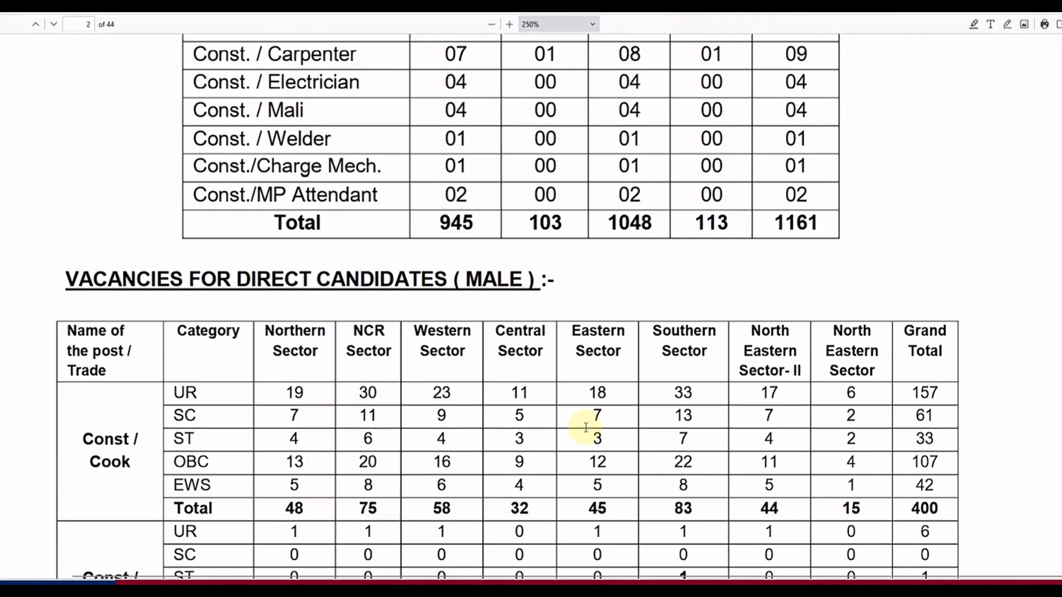
{"action": "scroll", "coordinate": [498, 398], "scroll_direction": "down", "scroll_amount": 2}
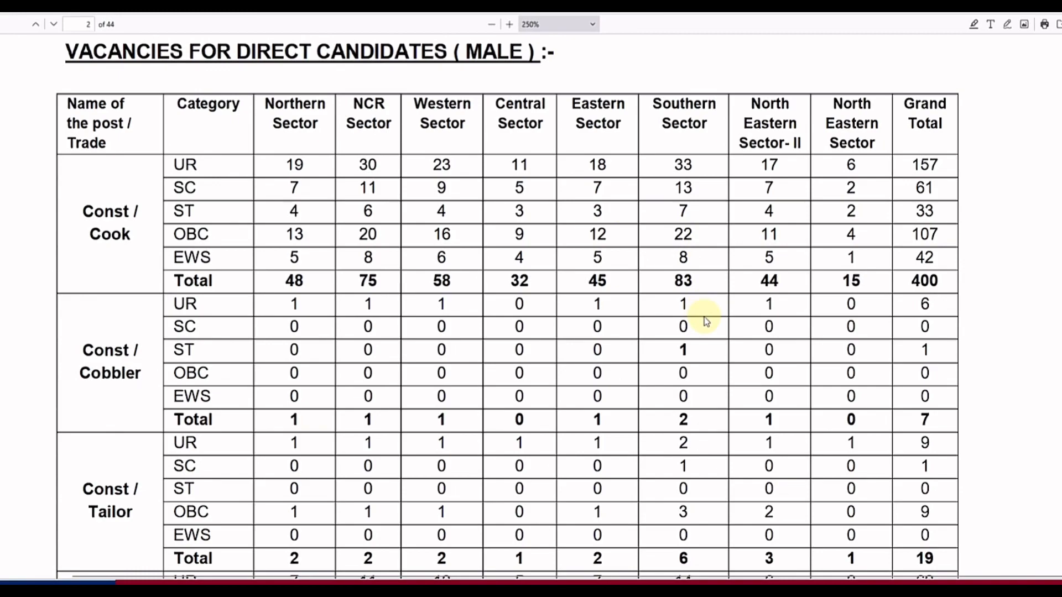
{"action": "scroll", "coordinate": [706, 321], "scroll_direction": "down", "scroll_amount": 20}
{"action": "scroll", "coordinate": [706, 327], "scroll_direction": "down", "scroll_amount": 20}
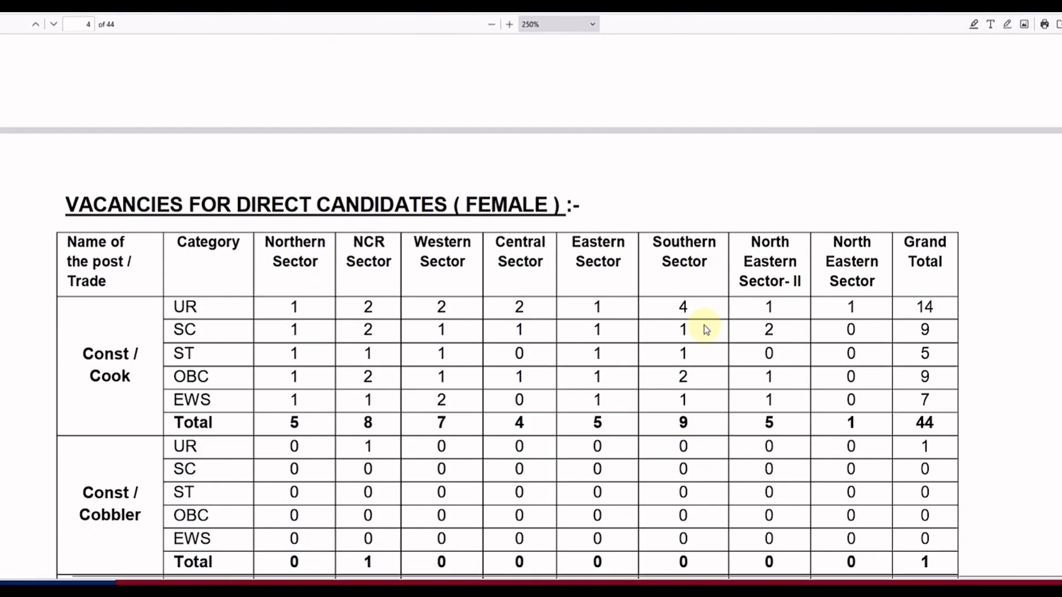
{"action": "scroll", "coordinate": [705, 325], "scroll_direction": "down", "scroll_amount": 15}
{"action": "scroll", "coordinate": [706, 328], "scroll_direction": "down", "scroll_amount": 20}
{"action": "scroll", "coordinate": [706, 328], "scroll_direction": "down", "scroll_amount": 20}
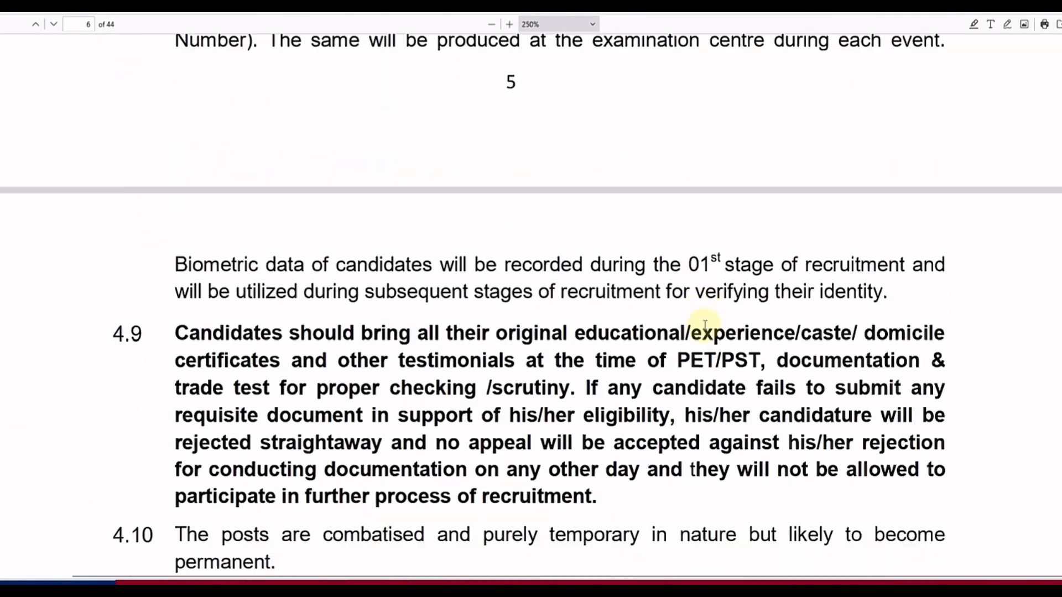
{"action": "scroll", "coordinate": [705, 325], "scroll_direction": "down", "scroll_amount": 15}
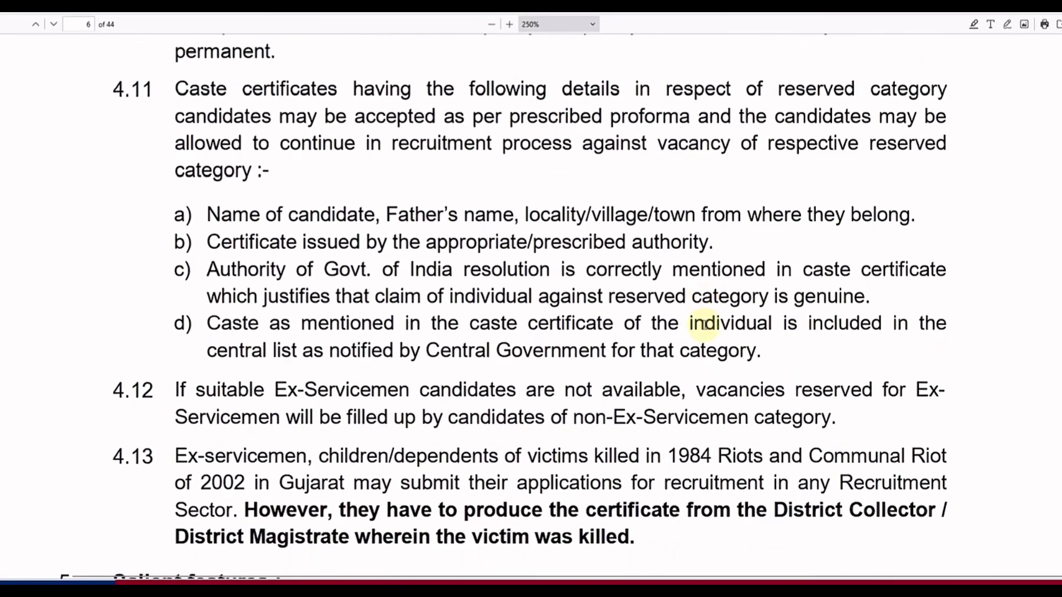
- Highlight the Rs.100 fee rule and its Scheduled Caste and Ex-servicemen exemptions
{"action": "scroll", "coordinate": [670, 316], "scroll_direction": "down", "scroll_amount": 5}
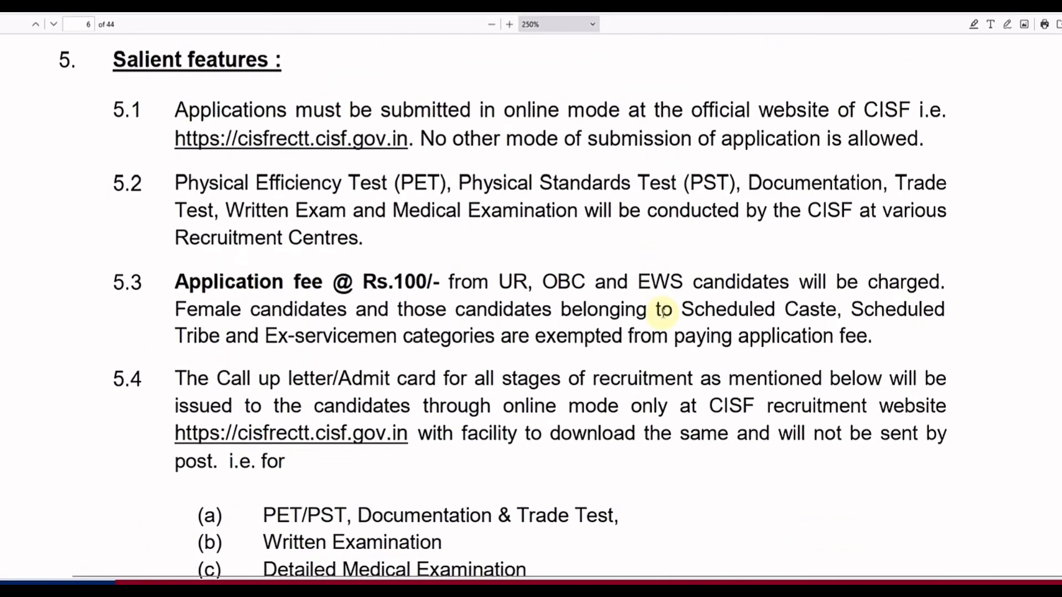
{"action": "scroll", "coordinate": [664, 312], "scroll_direction": "down", "scroll_amount": 2}
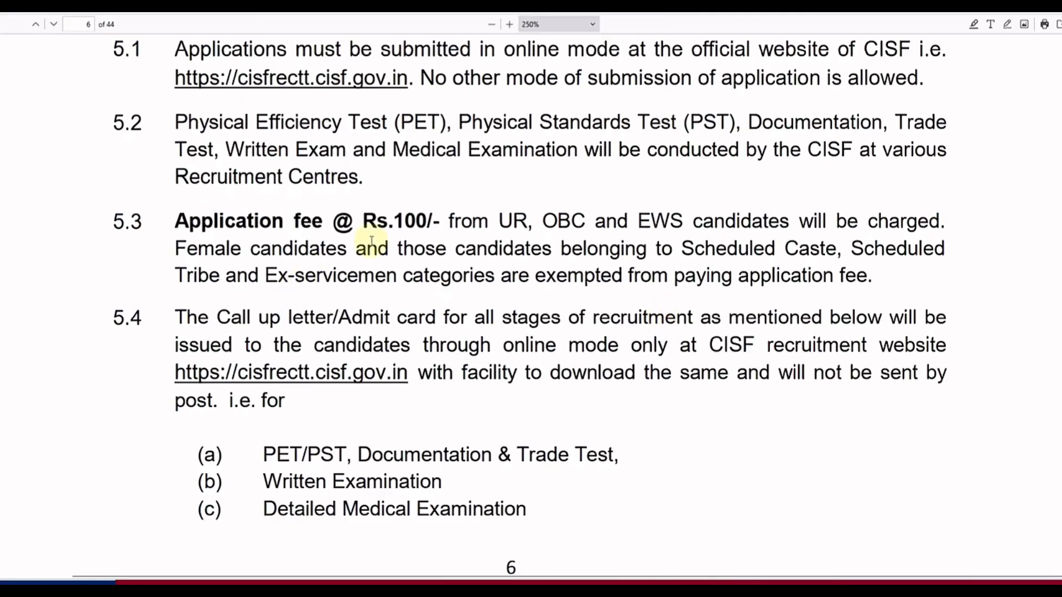
{"action": "left_click_drag", "start_coordinate": [382, 222], "coordinate": [667, 222]}
{"action": "left_click", "coordinate": [666, 222]}
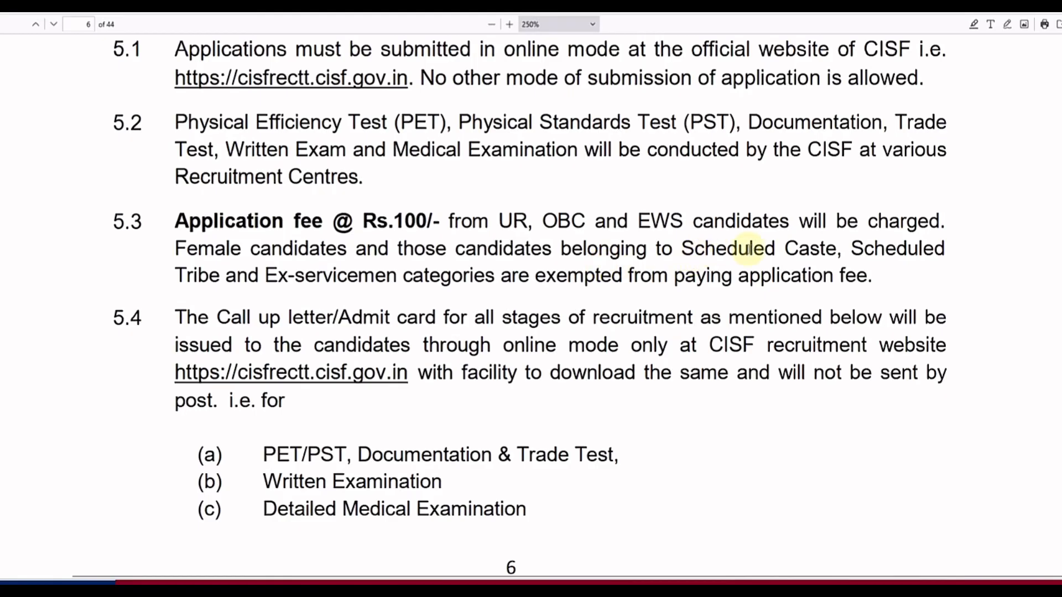
{"action": "left_click_drag", "start_coordinate": [766, 249], "coordinate": [777, 249]}
{"action": "left_click_drag", "start_coordinate": [293, 275], "coordinate": [354, 276]}
{"action": "left_click", "coordinate": [396, 277]}
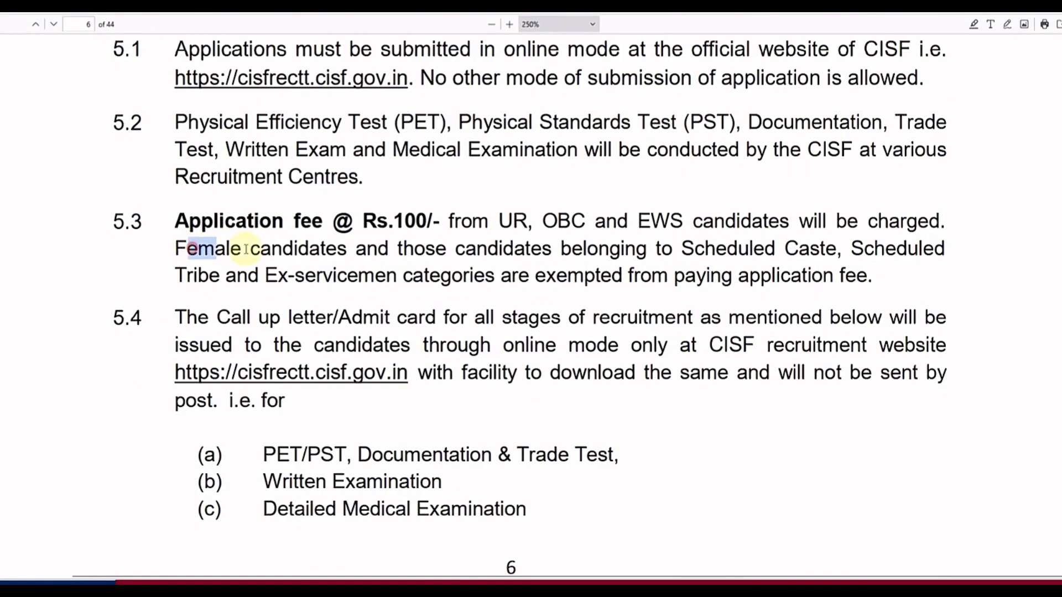
- Mark the Matriculation qualification, the closing-date condition, and the skilled and unskilled trade requirements
{"action": "scroll", "coordinate": [454, 307], "scroll_direction": "down", "scroll_amount": 10}
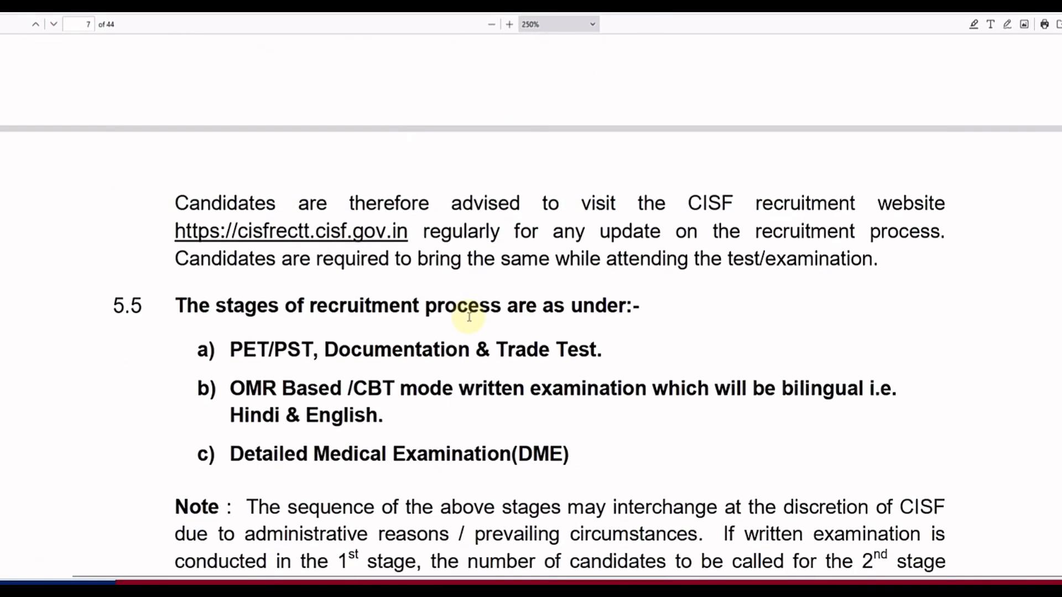
{"action": "scroll", "coordinate": [469, 321], "scroll_direction": "down", "scroll_amount": 15}
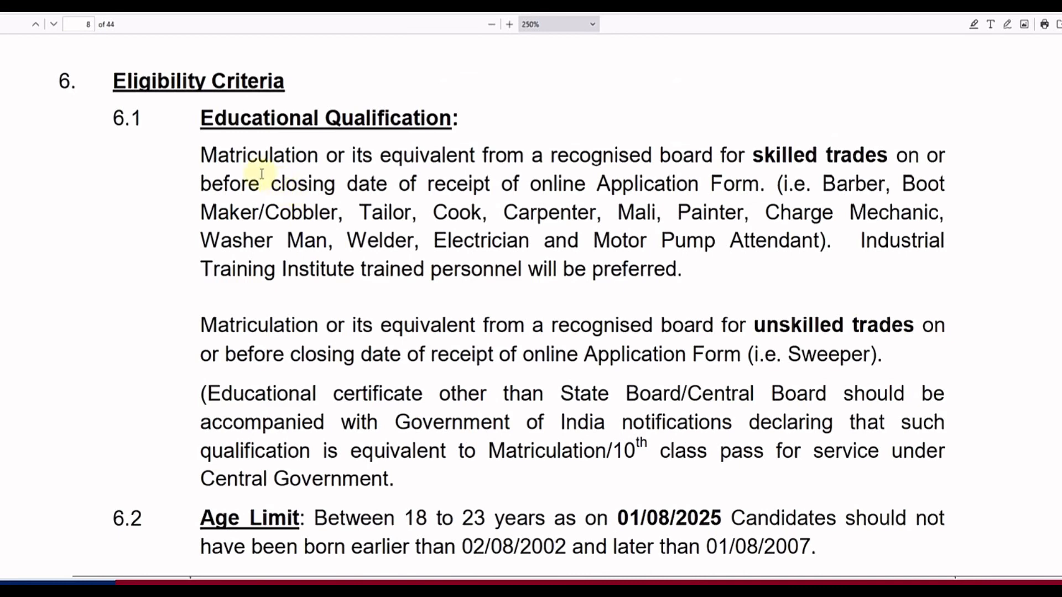
{"action": "left_click_drag", "start_coordinate": [220, 155], "coordinate": [466, 155]}
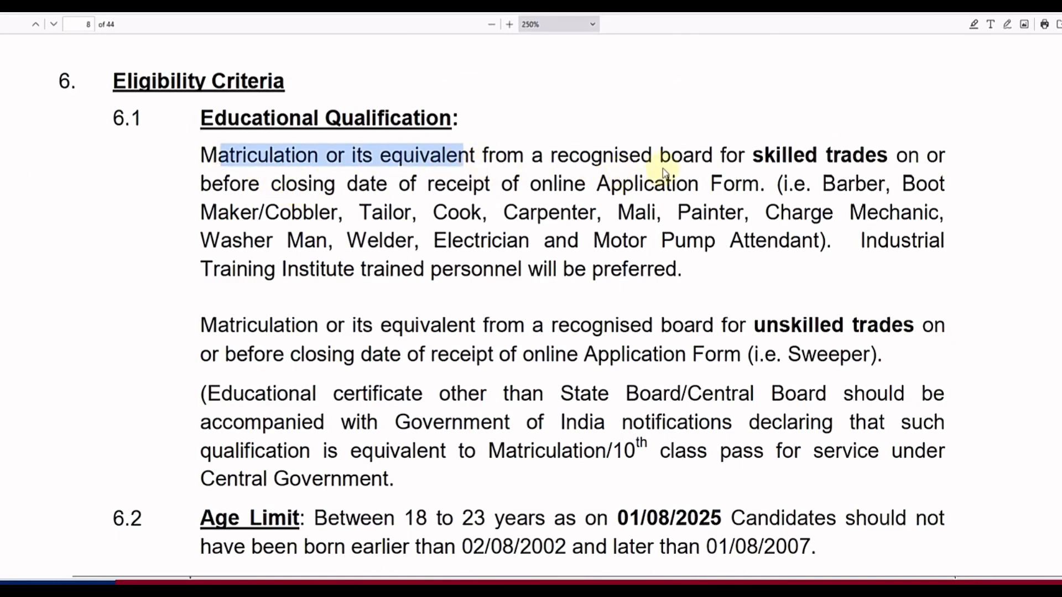
{"action": "left_click_drag", "start_coordinate": [755, 157], "coordinate": [836, 159]}
{"action": "left_click", "coordinate": [844, 159]}
{"action": "left_click_drag", "start_coordinate": [316, 184], "coordinate": [623, 184]}
{"action": "left_click_drag", "start_coordinate": [824, 186], "coordinate": [849, 188]}
{"action": "left_click_drag", "start_coordinate": [728, 213], "coordinate": [782, 212]}
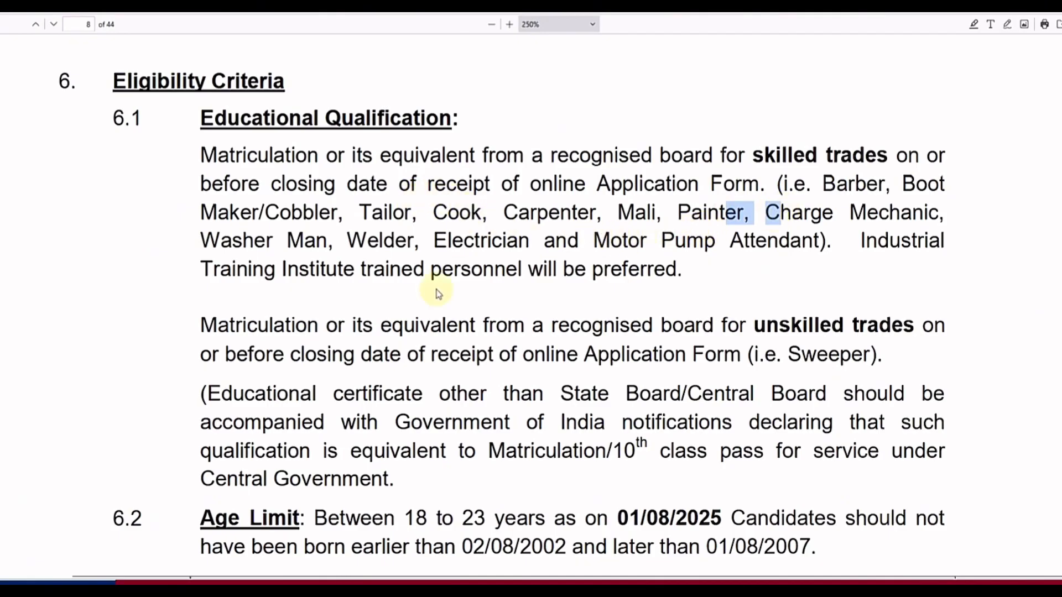
{"action": "left_click_drag", "start_coordinate": [290, 326], "coordinate": [487, 326]}
{"action": "left_click", "coordinate": [579, 328]}
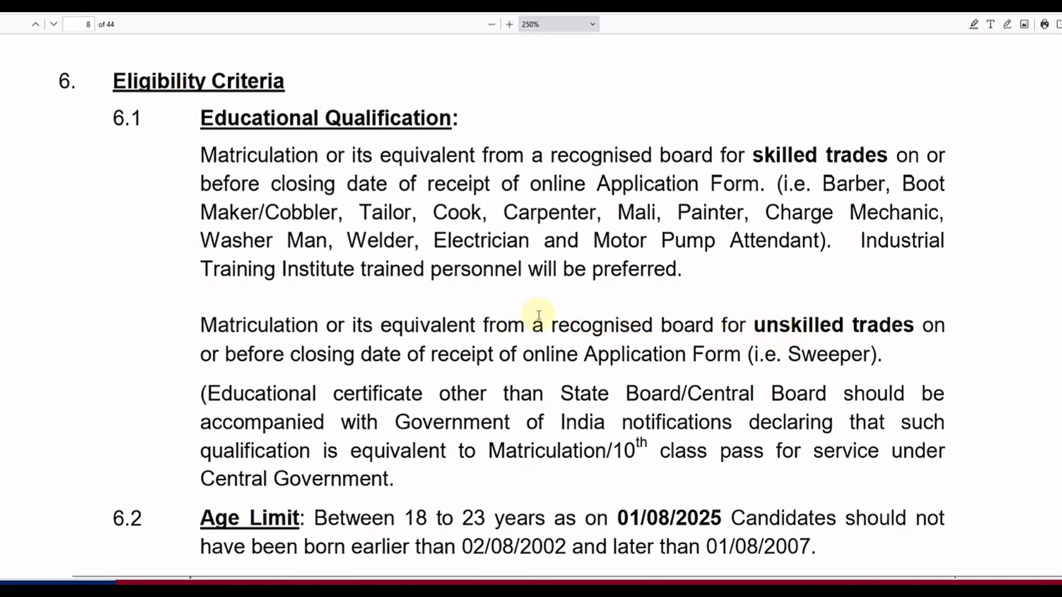
- Highlight the Industrial Training Institute preference in the eligibility criteria
{"action": "scroll", "coordinate": [539, 315], "scroll_direction": "down", "scroll_amount": 1}
{"action": "left_click_drag", "start_coordinate": [869, 181], "coordinate": [890, 181]}
{"action": "left_click_drag", "start_coordinate": [283, 209], "coordinate": [356, 210]}
{"action": "left_click", "coordinate": [396, 239]}
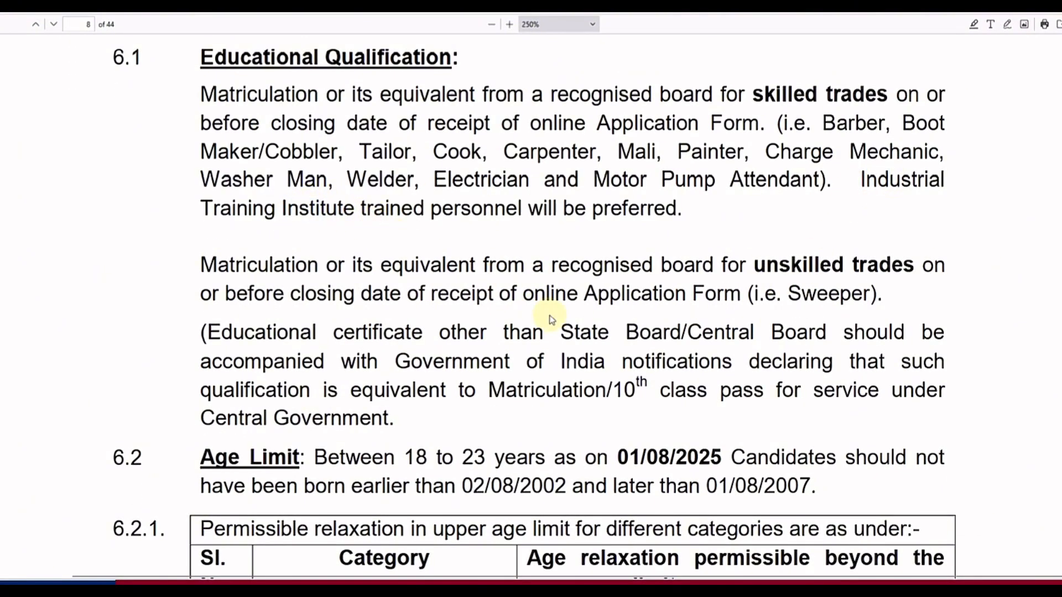
- Mark the 18 to 23 age range and the 01/08/2025 cut-off date, then reach the age-relaxation table
{"action": "scroll", "coordinate": [550, 316], "scroll_direction": "down", "scroll_amount": 3}
{"action": "left_click_drag", "start_coordinate": [407, 273], "coordinate": [444, 276]}
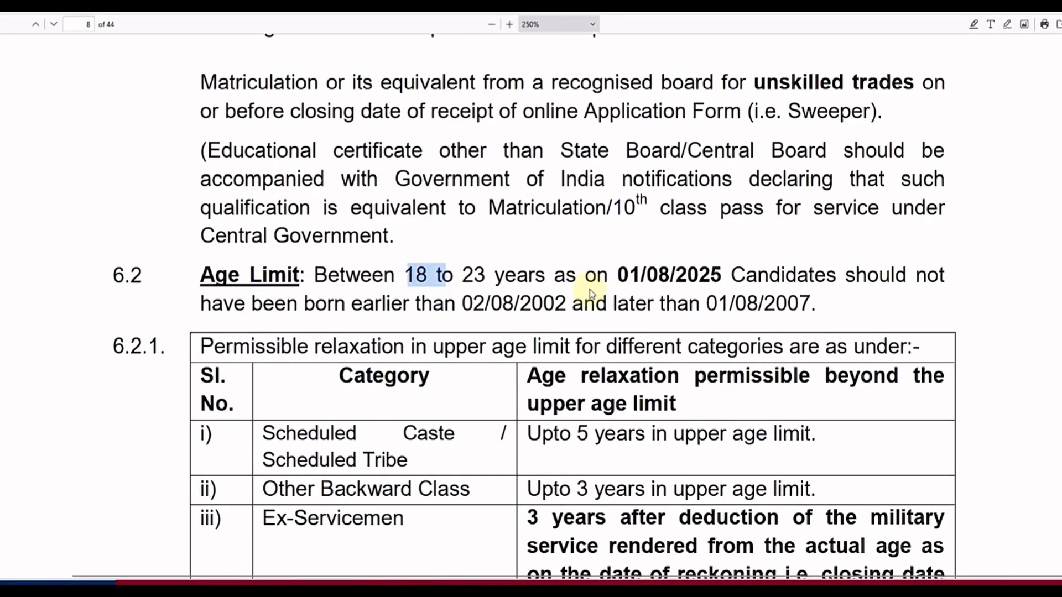
{"action": "left_click_drag", "start_coordinate": [596, 286], "coordinate": [695, 286]}
{"action": "left_click", "coordinate": [684, 298]}
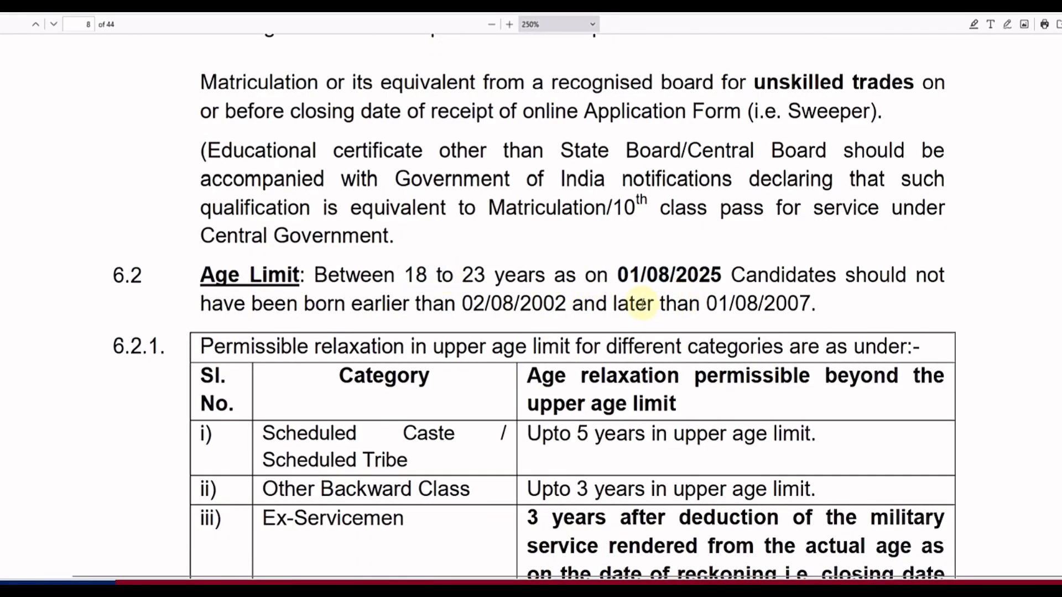
{"action": "scroll", "coordinate": [596, 398], "scroll_direction": "down", "scroll_amount": 2}
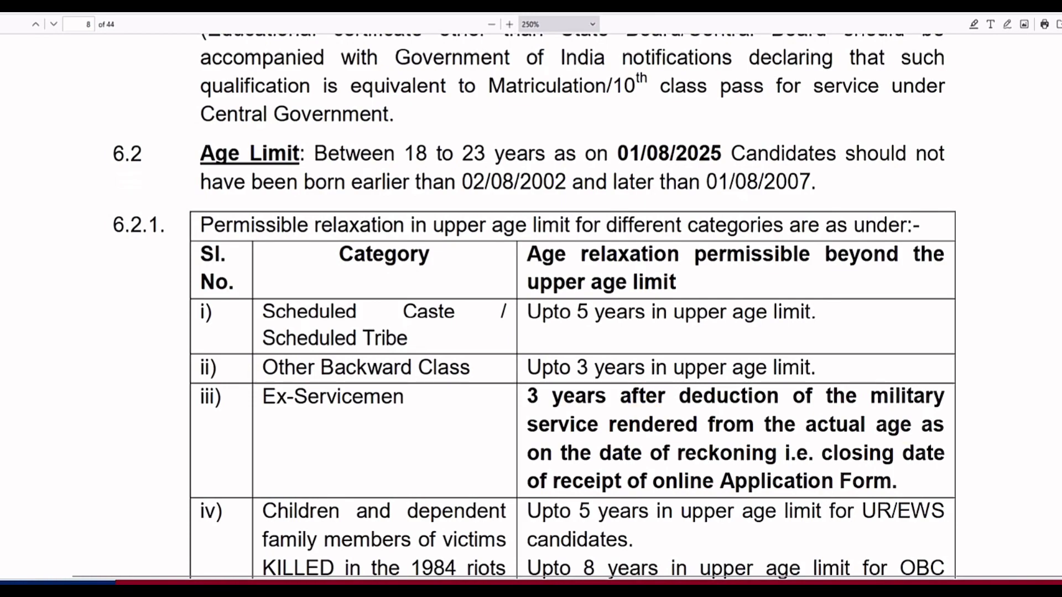
{"action": "left_click_drag", "start_coordinate": [1061, 128], "coordinate": [1060, 36]}
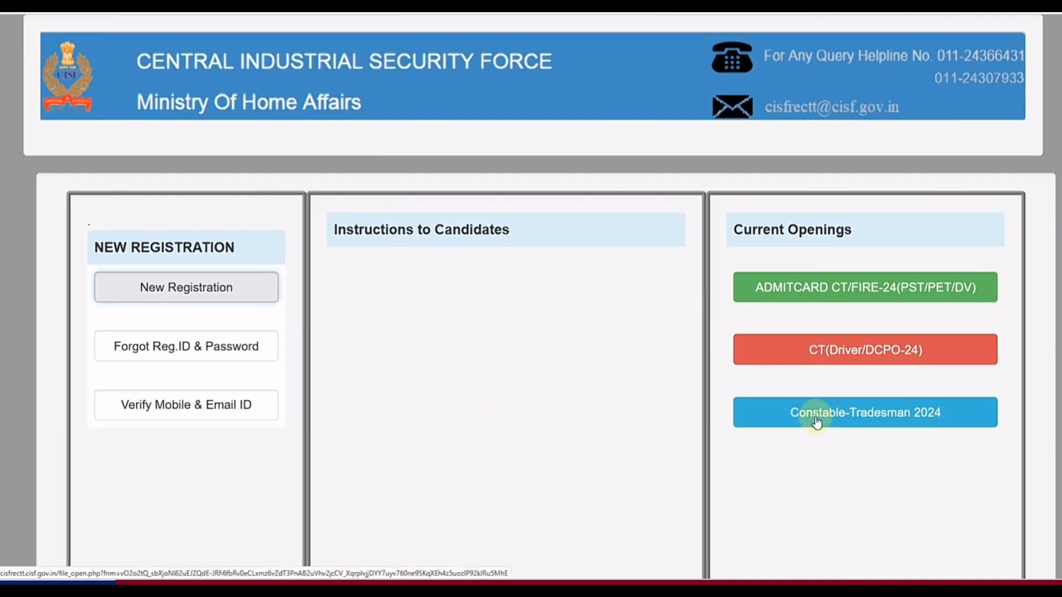
- Open the Constable-Tradesman 2024 login and Forgot Reg.ID page, then go back to the CISF home page
{"action": "left_click", "coordinate": [877, 425]}
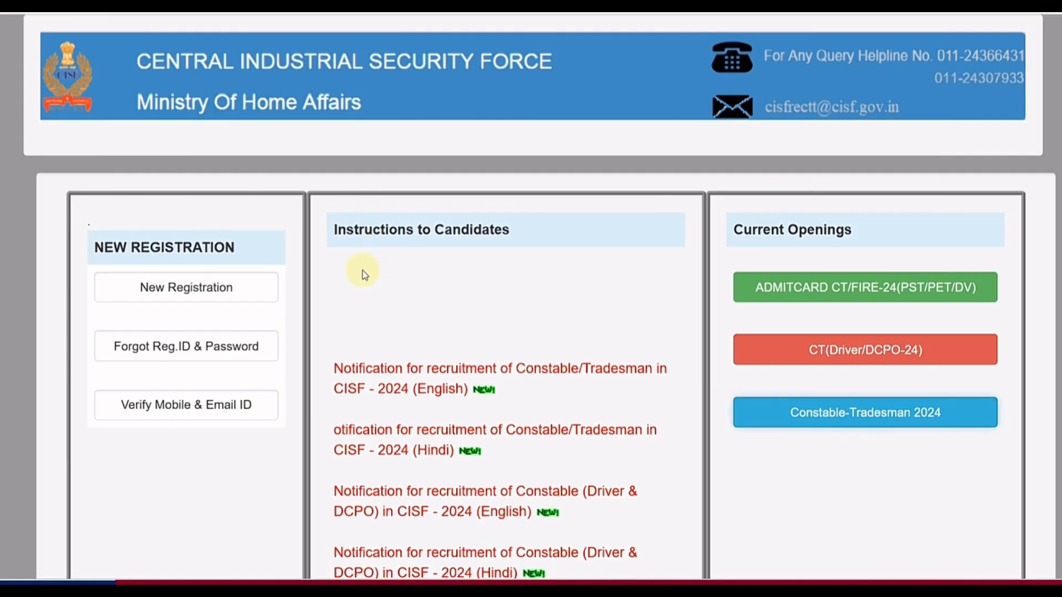
{"action": "left_click", "coordinate": [213, 351]}
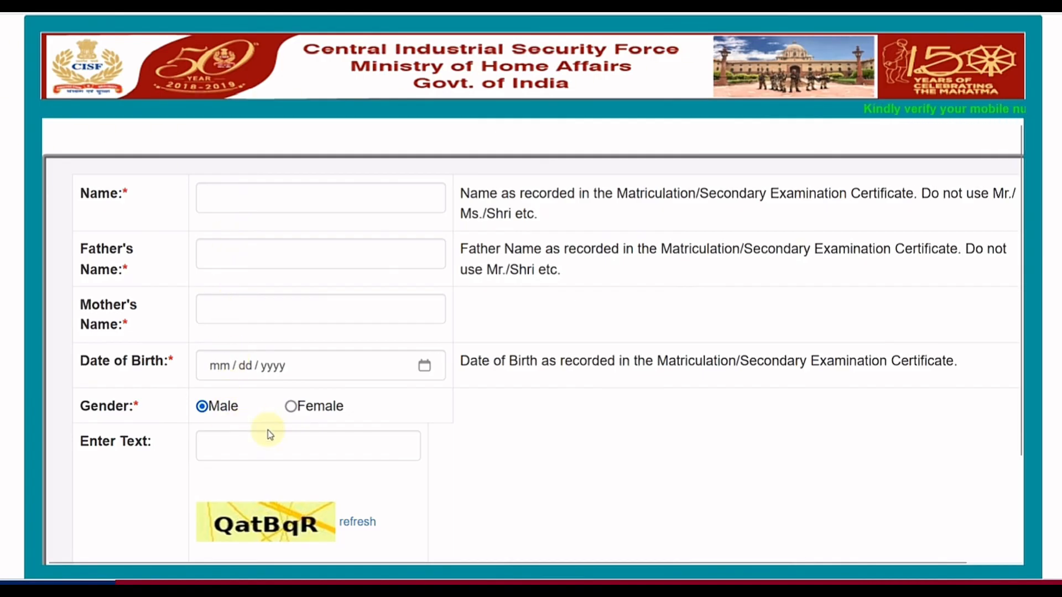
{"action": "left_click", "coordinate": [1, 21]}
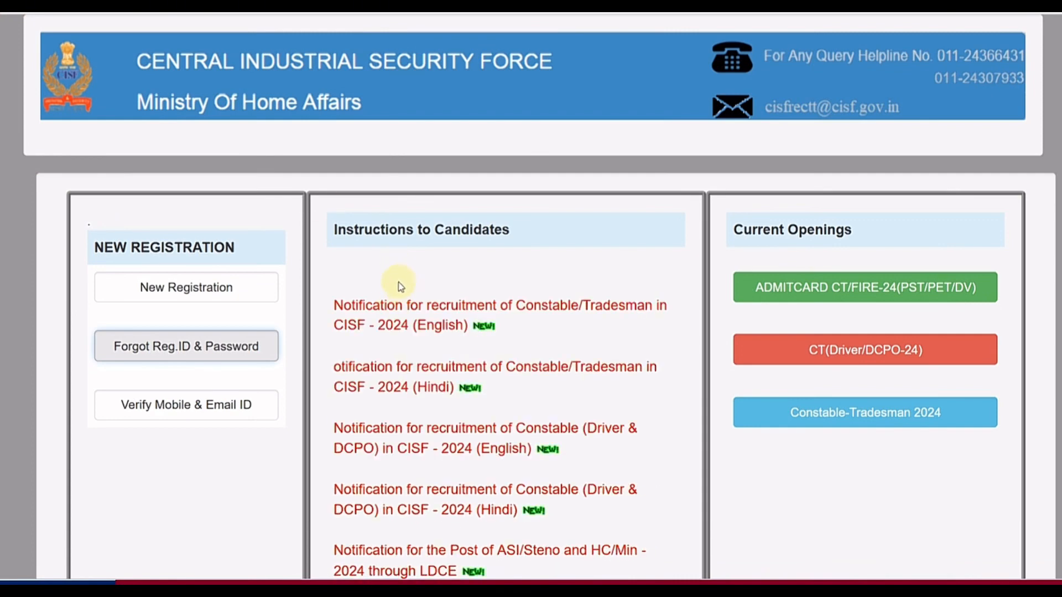
{"action": "scroll", "coordinate": [401, 279], "scroll_direction": "down", "scroll_amount": 2}
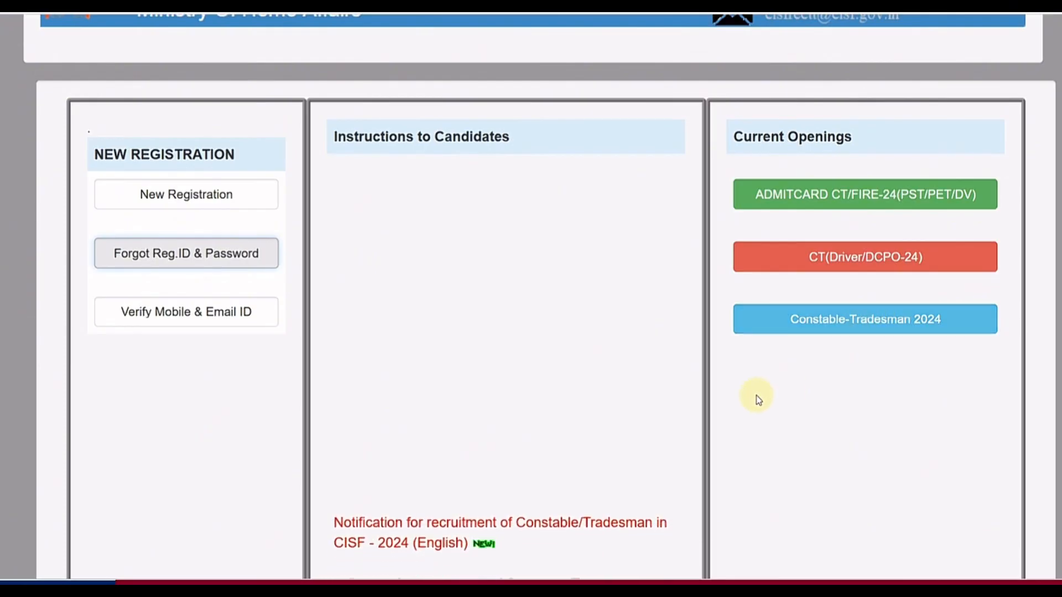
{"action": "scroll", "coordinate": [758, 399], "scroll_direction": "up", "scroll_amount": 2}
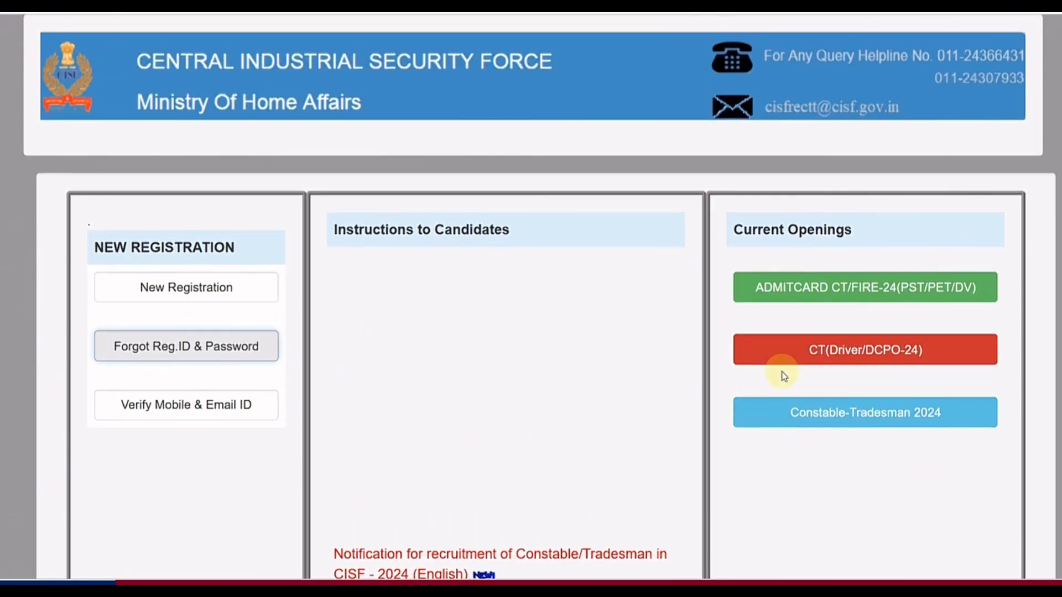
- Start a new registration and enter the candidate's name in Name and Verify Name
{"action": "left_click", "coordinate": [177, 304]}
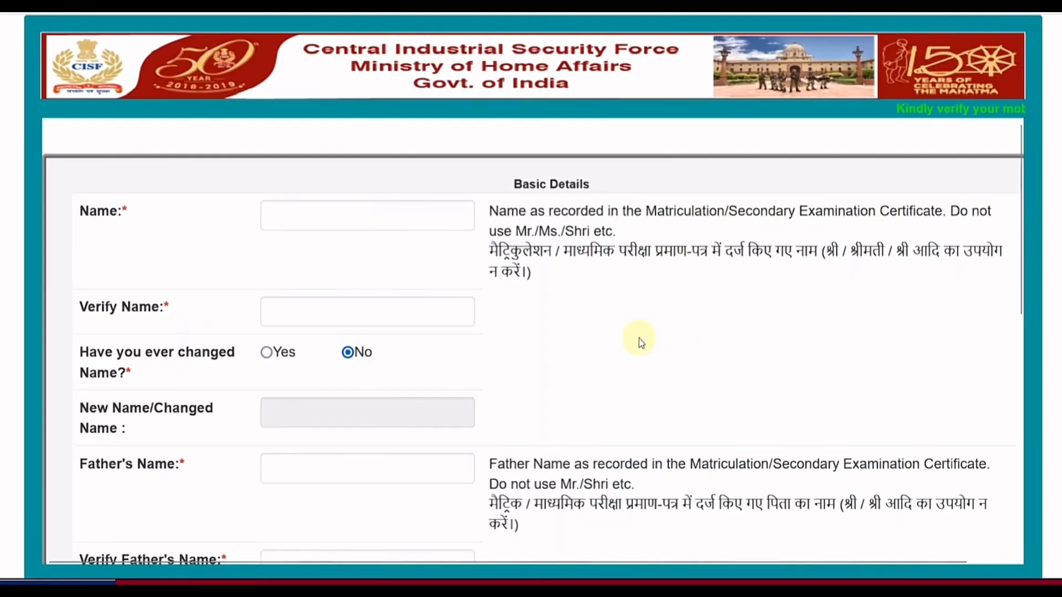
{"action": "left_click", "coordinate": [309, 218]}
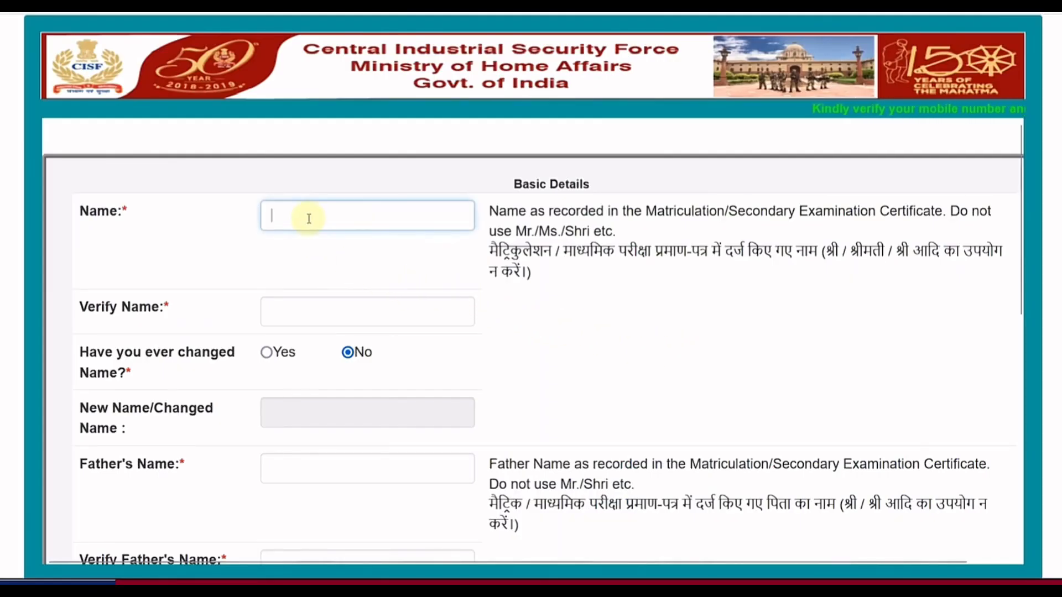
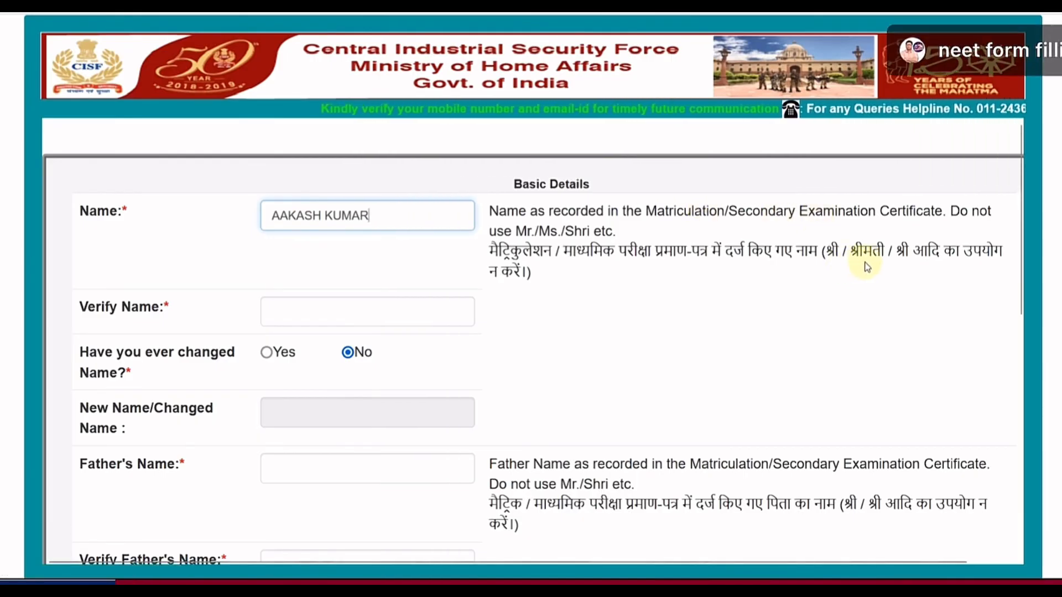
{"action": "left_click", "coordinate": [347, 300]}
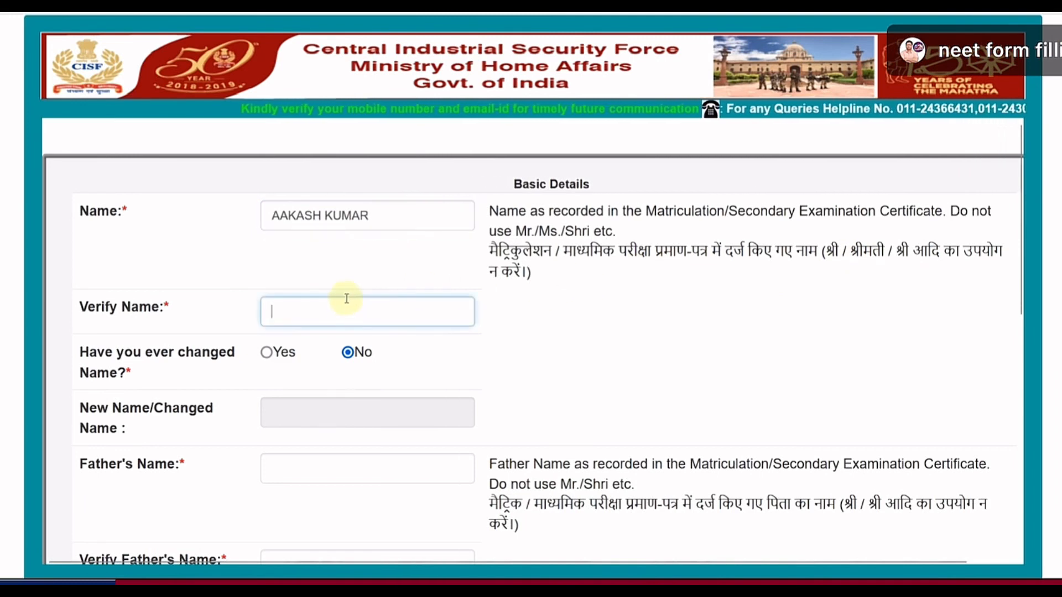
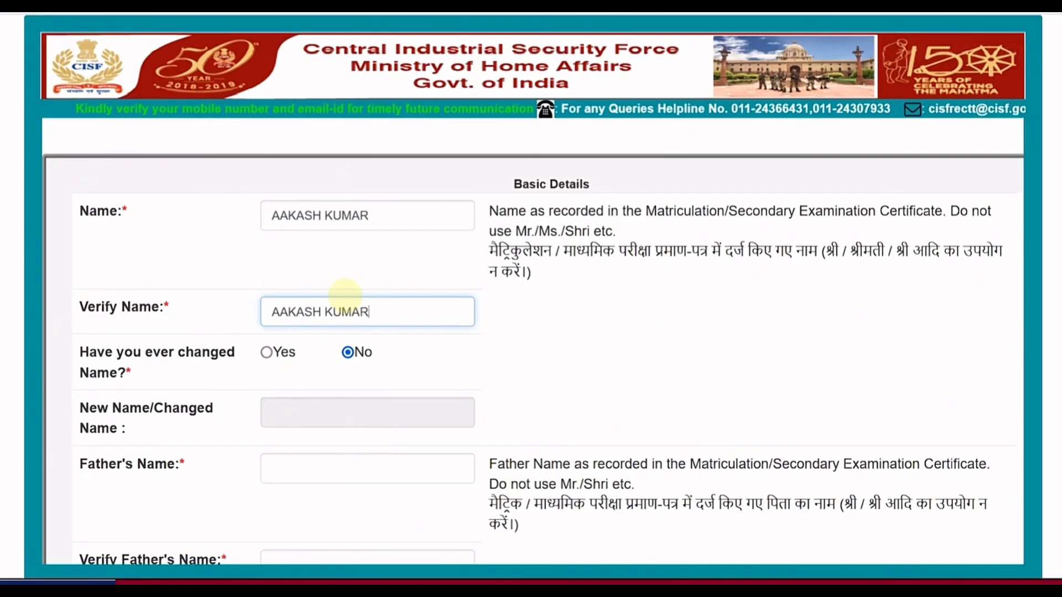
- Set the changed-name question to No after briefly selecting Yes
{"action": "scroll", "coordinate": [334, 293], "scroll_direction": "down", "scroll_amount": 3}
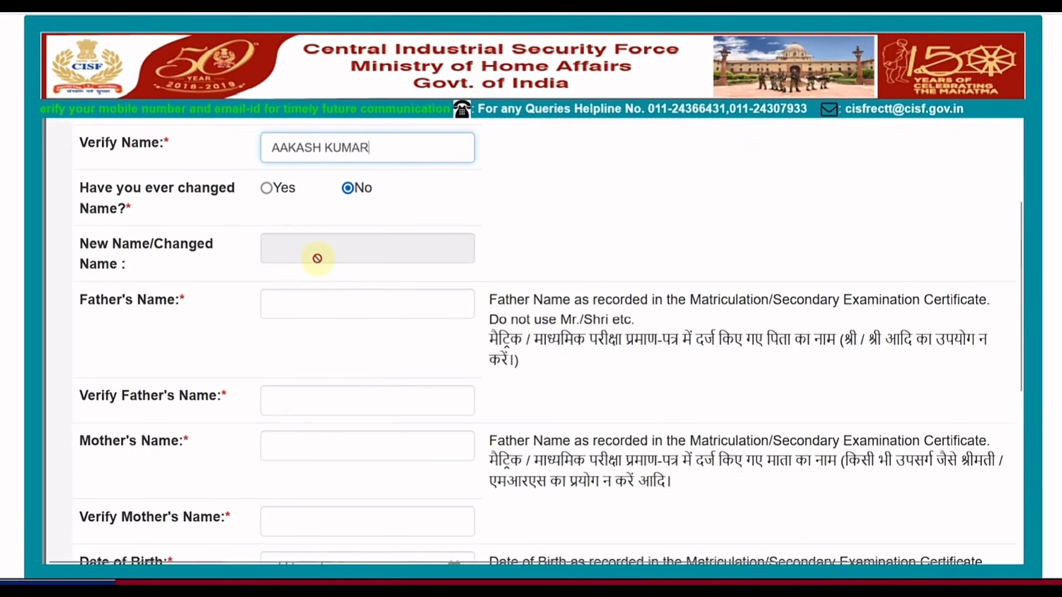
{"action": "left_click", "coordinate": [266, 188]}
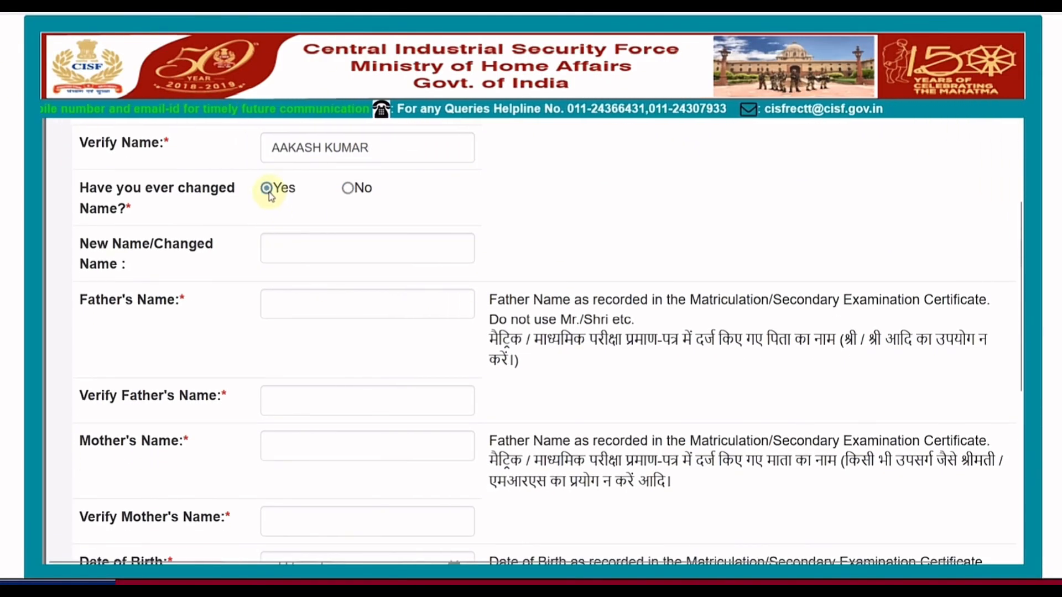
{"action": "left_click", "coordinate": [289, 247]}
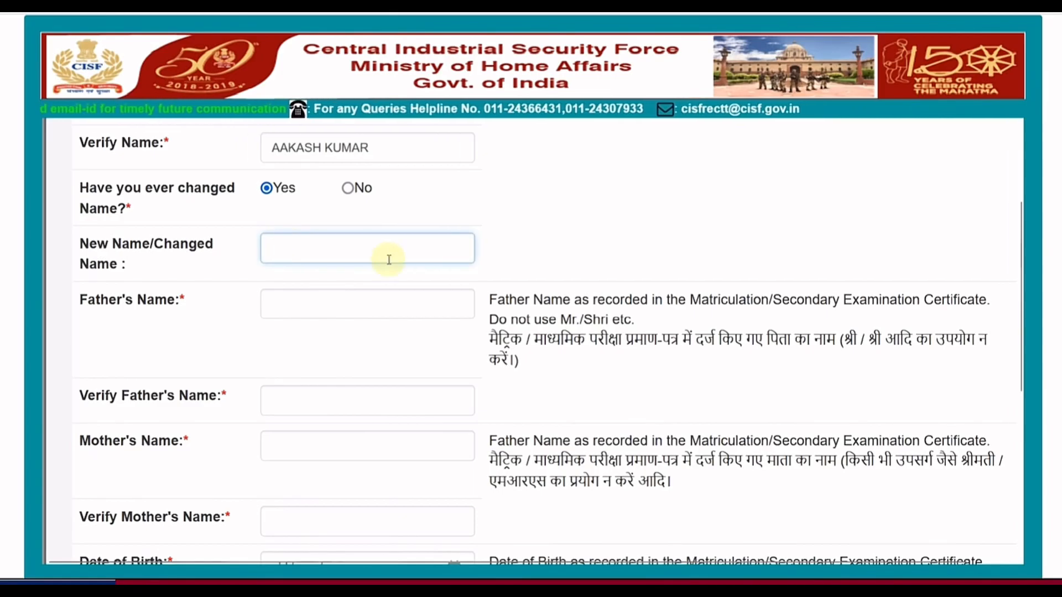
{"action": "scroll", "coordinate": [389, 260], "scroll_direction": "up", "scroll_amount": 2}
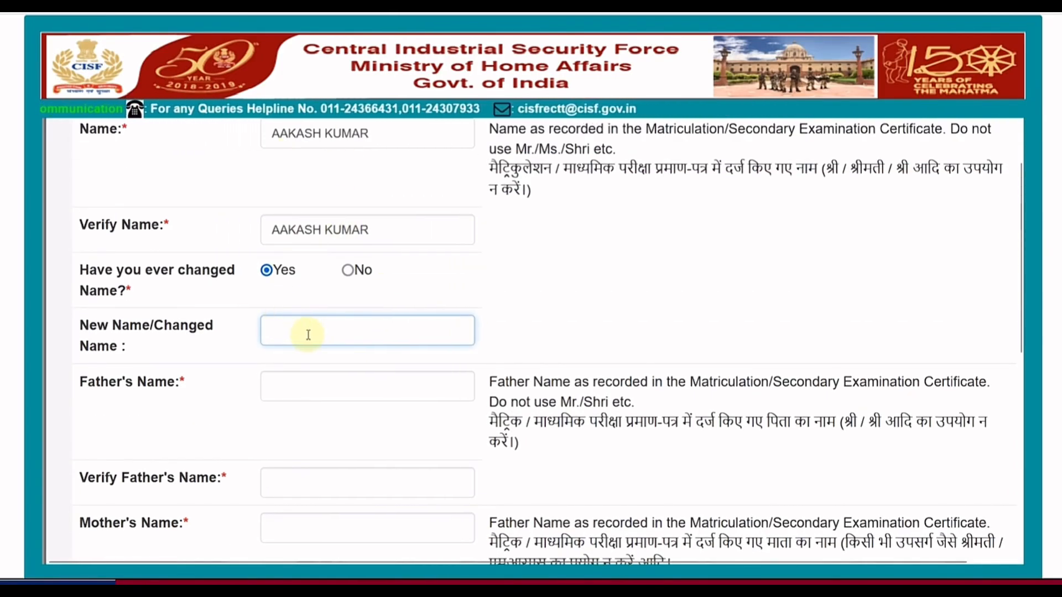
{"action": "left_click", "coordinate": [348, 270]}
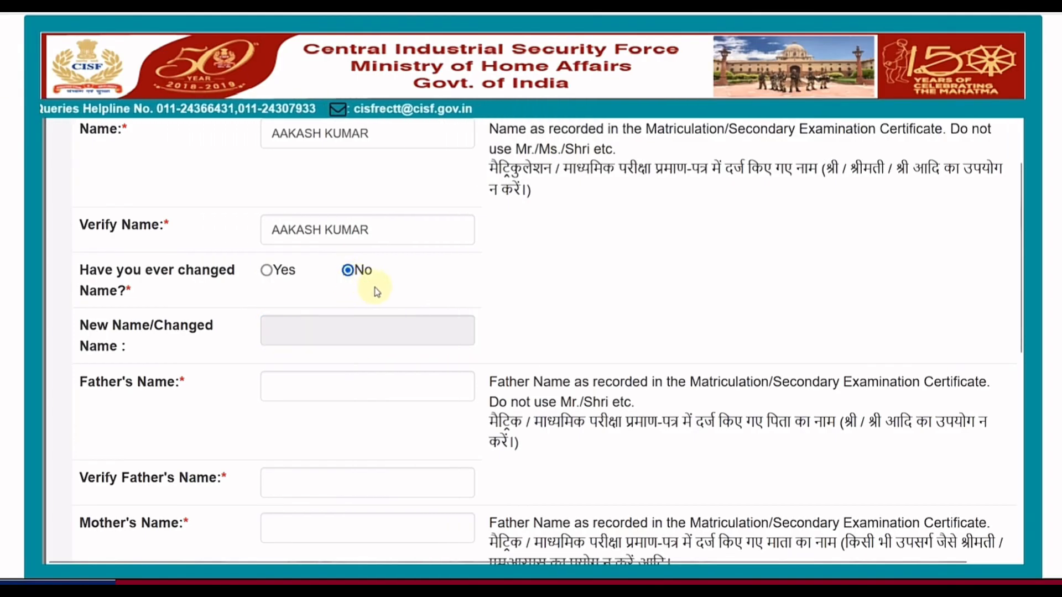
{"action": "scroll", "coordinate": [354, 293], "scroll_direction": "down", "scroll_amount": 1}
- Enter the father's and mother's names, each re-typed in its verify field
{"action": "left_click", "coordinate": [325, 308]}
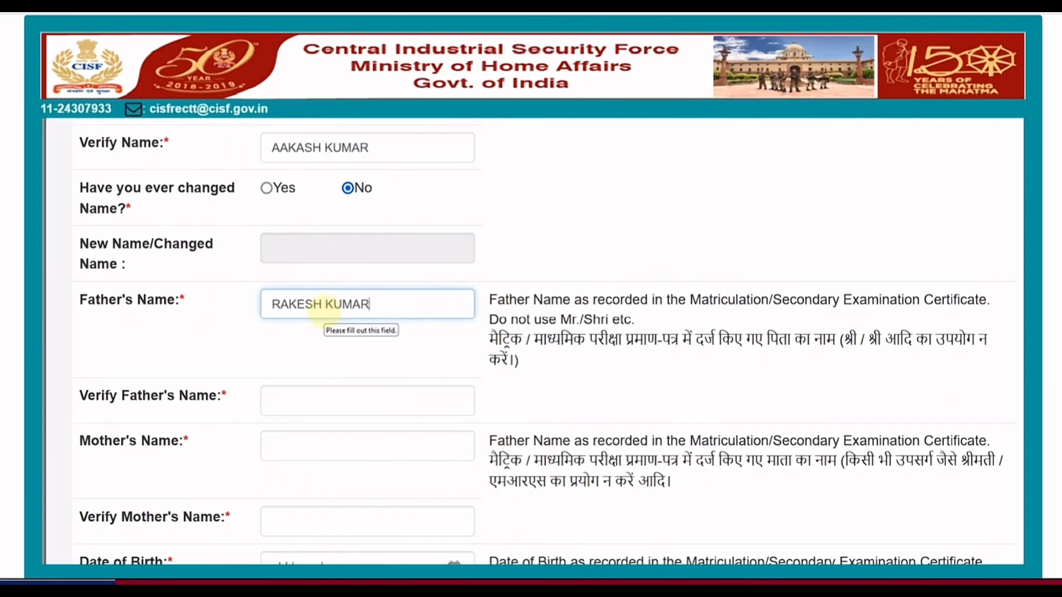
{"action": "key", "text": "Tab"}
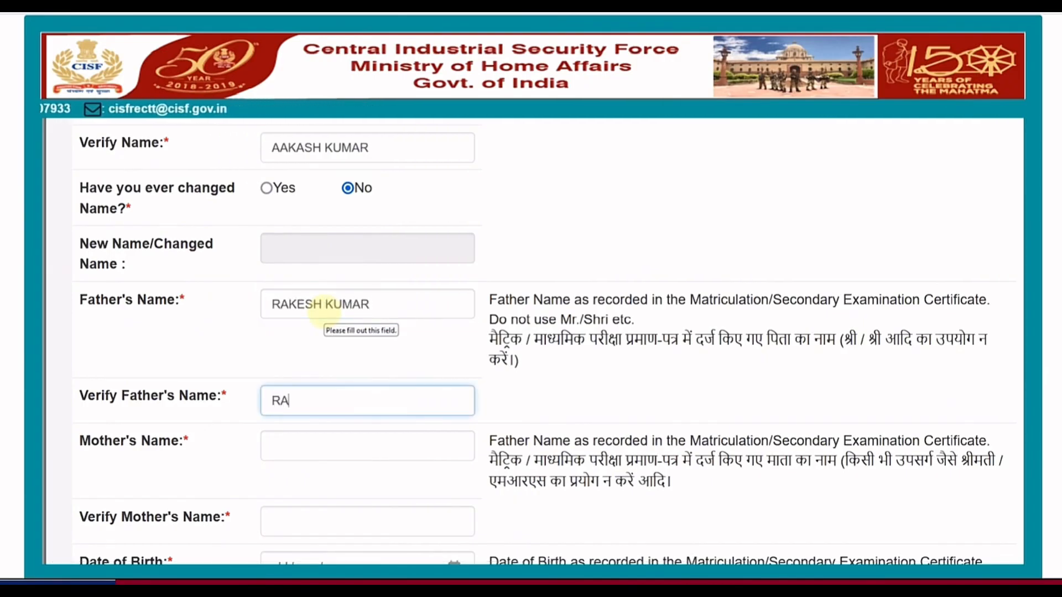
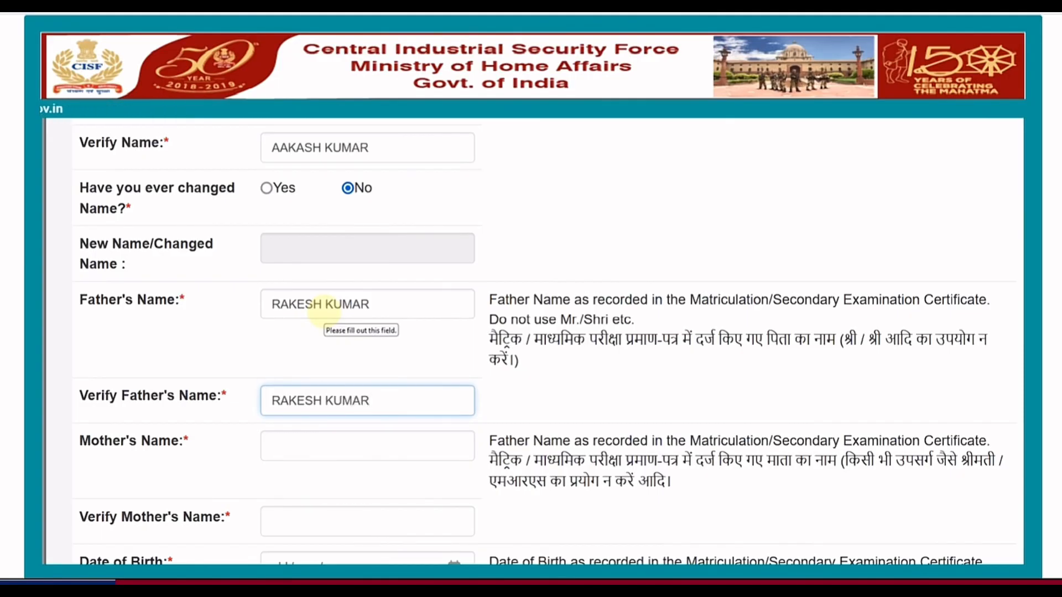
{"action": "scroll", "coordinate": [419, 334], "scroll_direction": "down", "scroll_amount": 3}
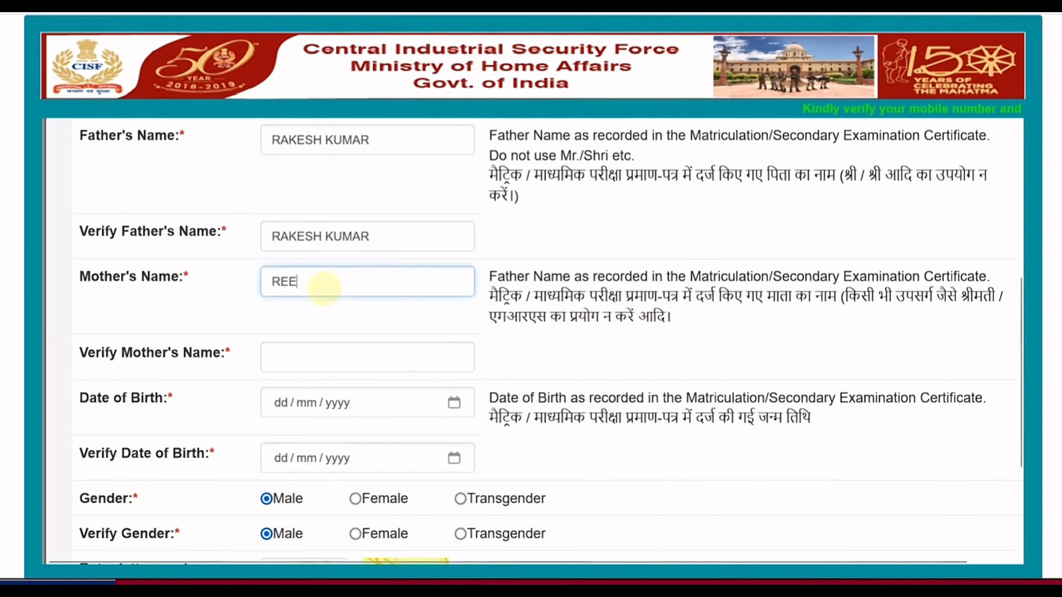
{"action": "type", "text": "NA"}
{"action": "key", "text": "Tab"}
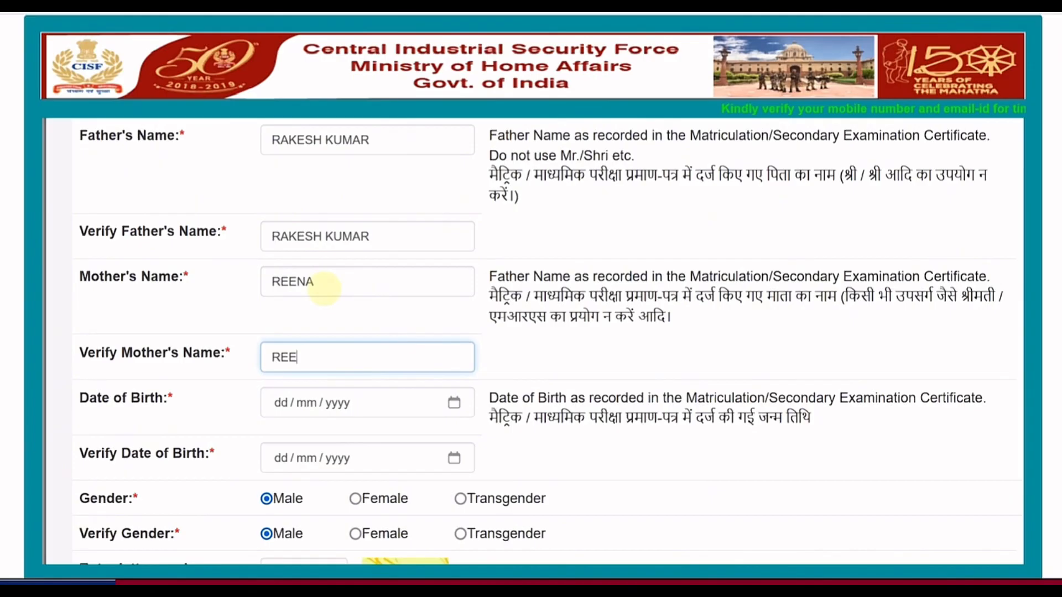
{"action": "type", "text": "REENA"}
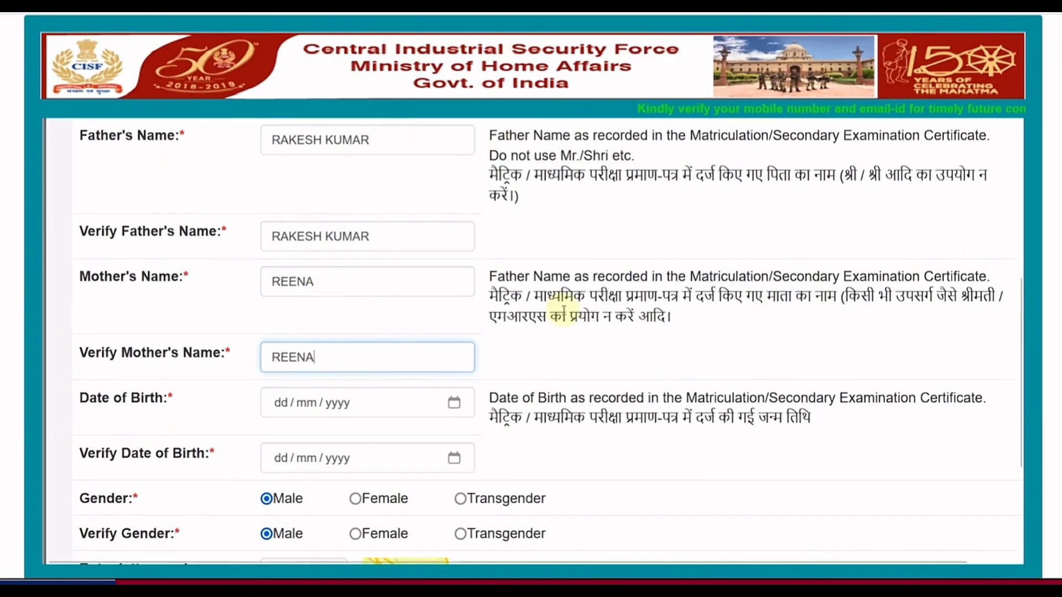
{"action": "scroll", "coordinate": [498, 312], "scroll_direction": "down", "scroll_amount": 2}
- Set the Date of Birth to 04/12/2002 using the calendar picker
{"action": "left_click", "coordinate": [454, 324]}
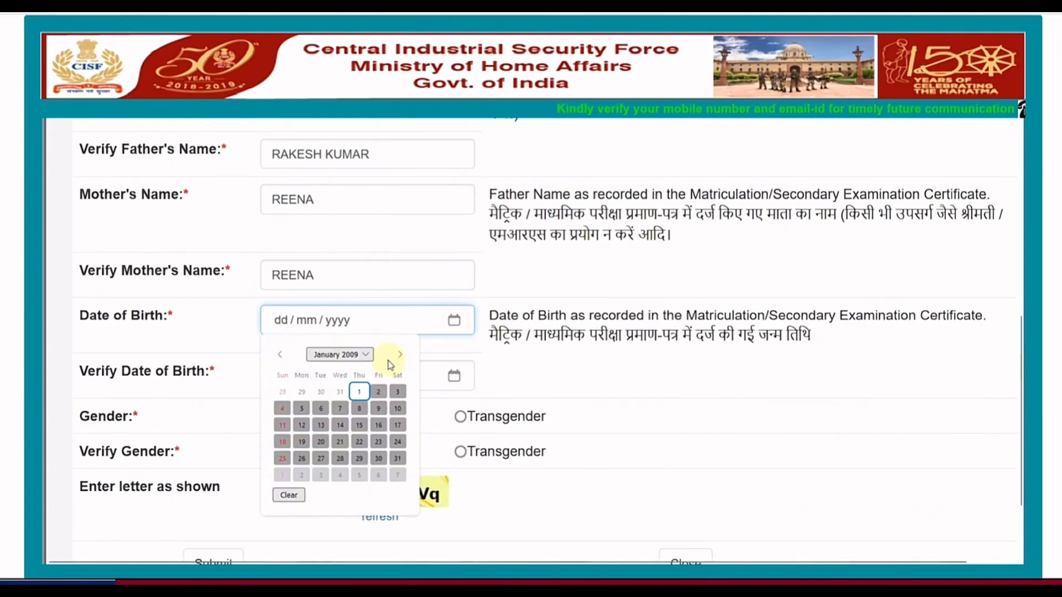
{"action": "left_click", "coordinate": [365, 356]}
{"action": "left_click", "coordinate": [360, 379]}
{"action": "left_click", "coordinate": [360, 379]}
{"action": "left_click", "coordinate": [360, 379]}
{"action": "left_click", "coordinate": [360, 378]}
{"action": "left_click", "coordinate": [360, 379]}
{"action": "left_click", "coordinate": [360, 379]}
{"action": "left_click", "coordinate": [360, 379]}
{"action": "left_click", "coordinate": [360, 379]}
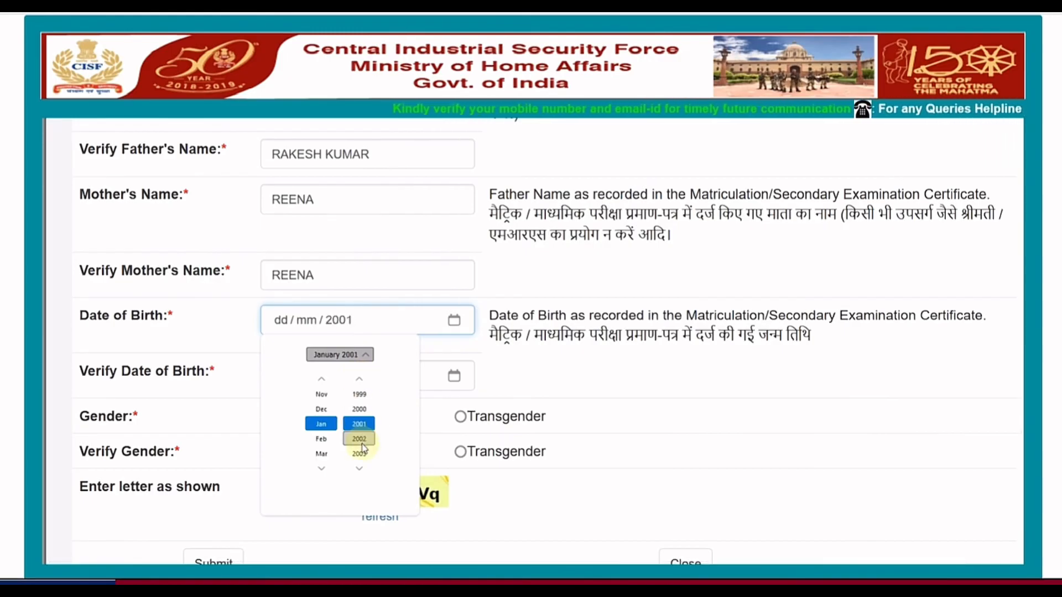
{"action": "left_click", "coordinate": [361, 439]}
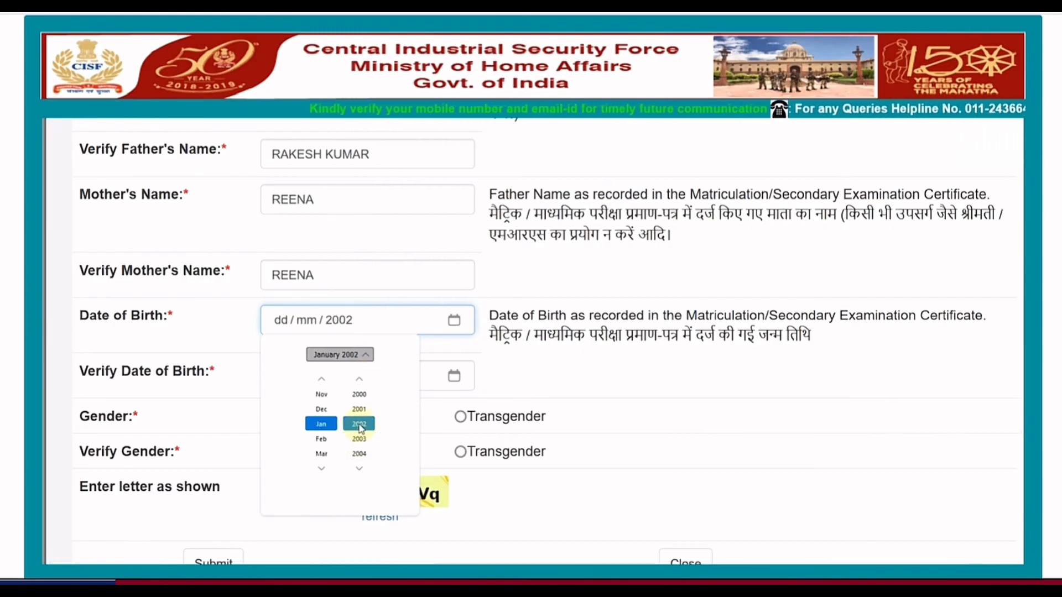
{"action": "left_click", "coordinate": [327, 409]}
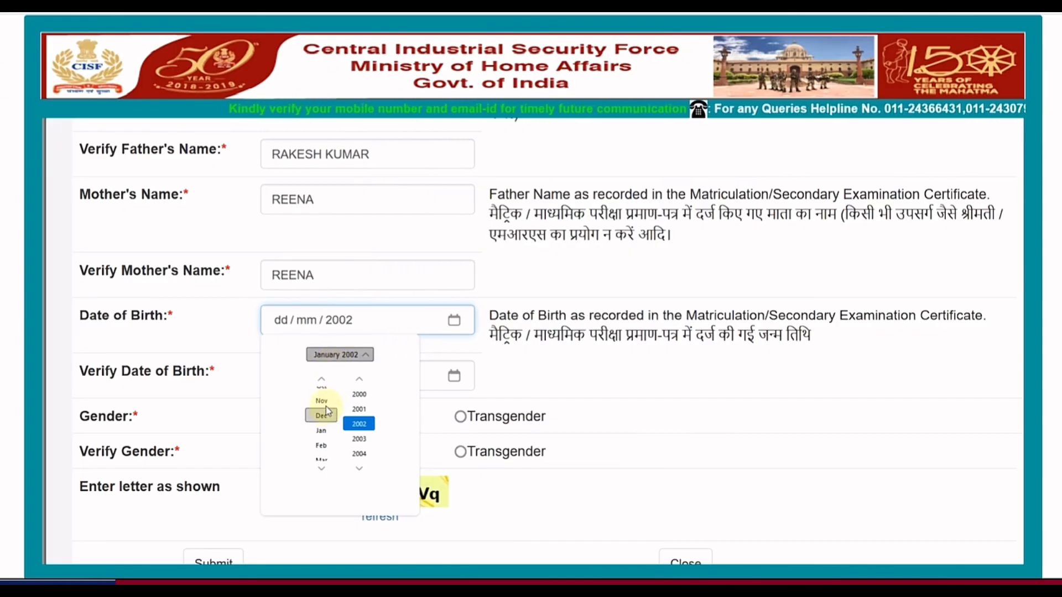
{"action": "left_click", "coordinate": [225, 330]}
{"action": "left_click", "coordinate": [277, 329]}
{"action": "left_click", "coordinate": [455, 321]}
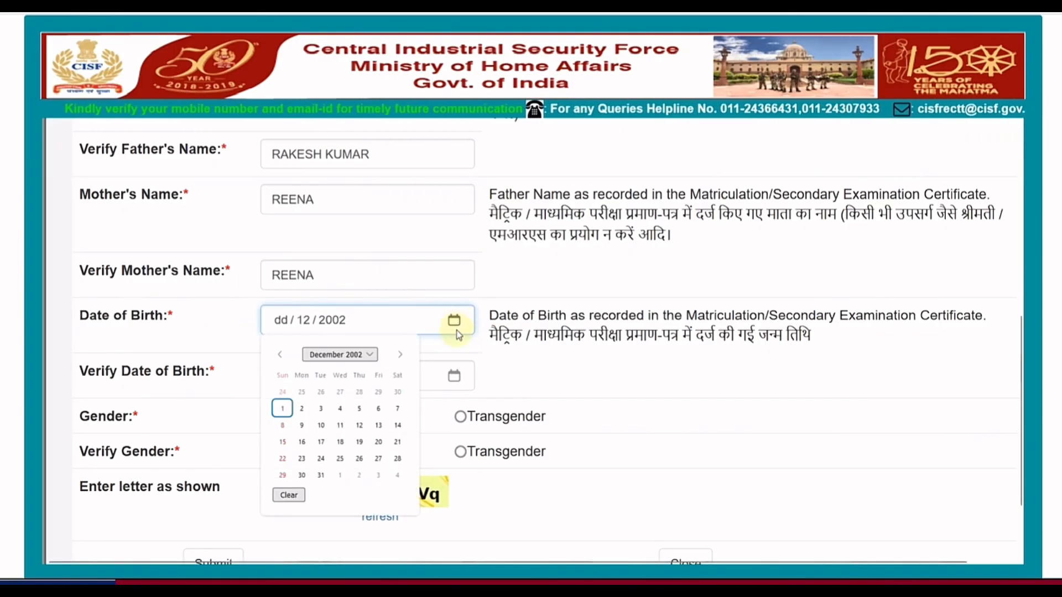
{"action": "left_click", "coordinate": [341, 410]}
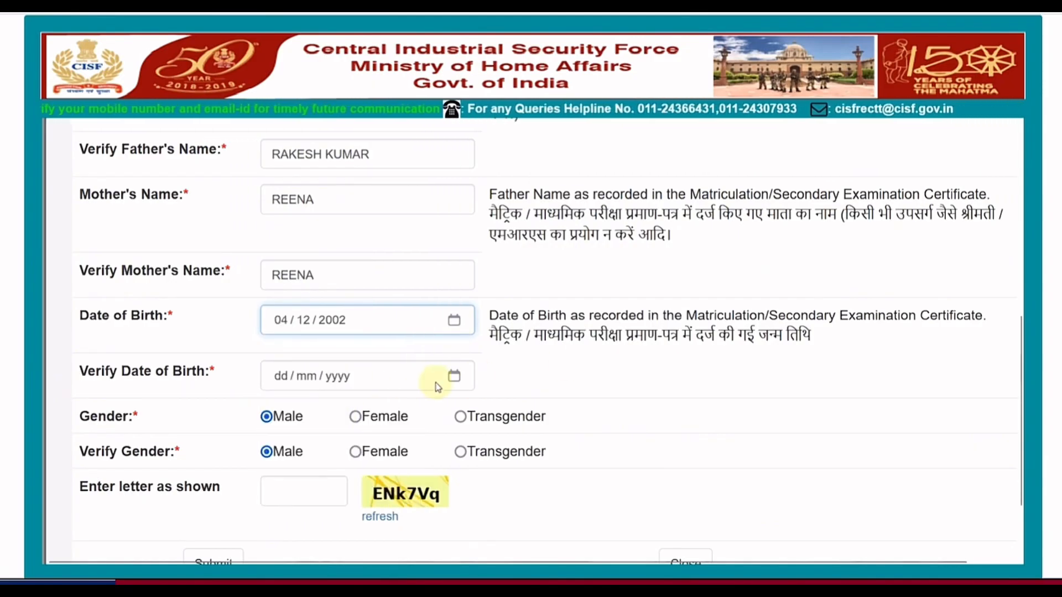
{"action": "left_click", "coordinate": [290, 379]}
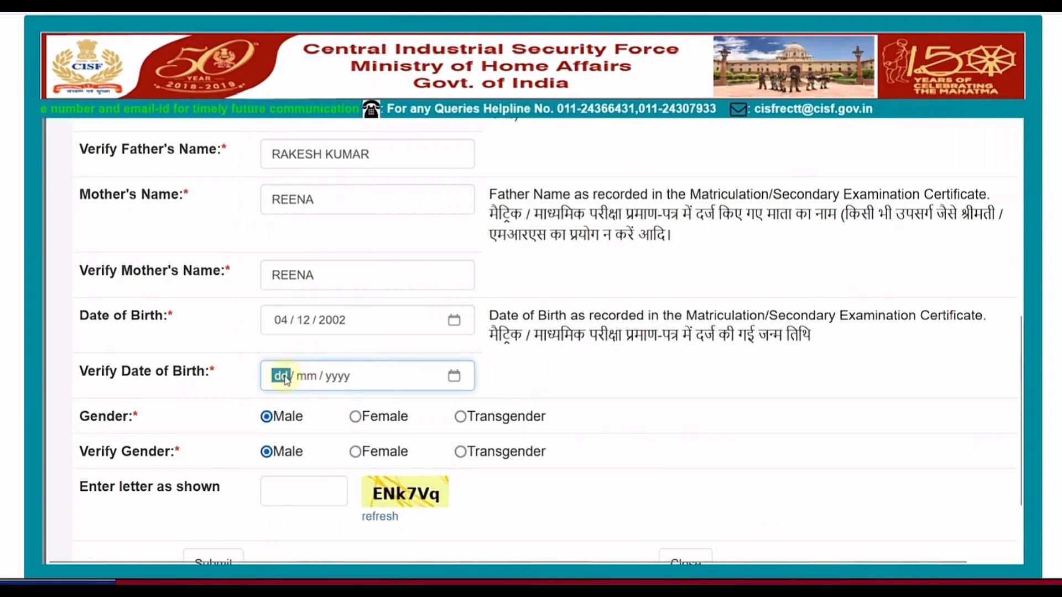
{"action": "key", "text": "Tab"}
{"action": "key", "text": "Tab"}
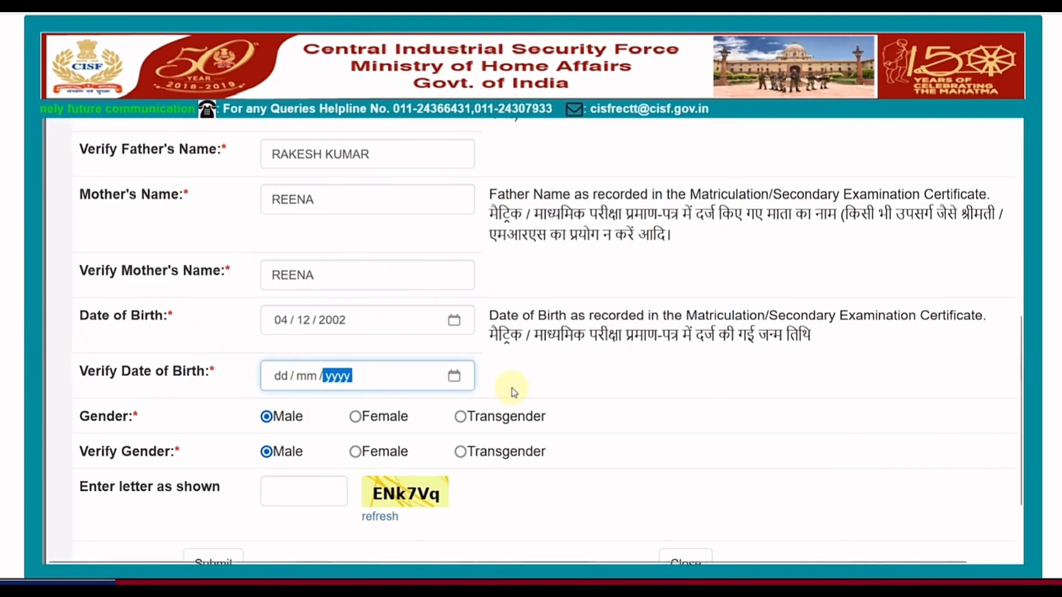
{"action": "left_click", "coordinate": [454, 378]}
{"action": "left_click", "coordinate": [358, 412]}
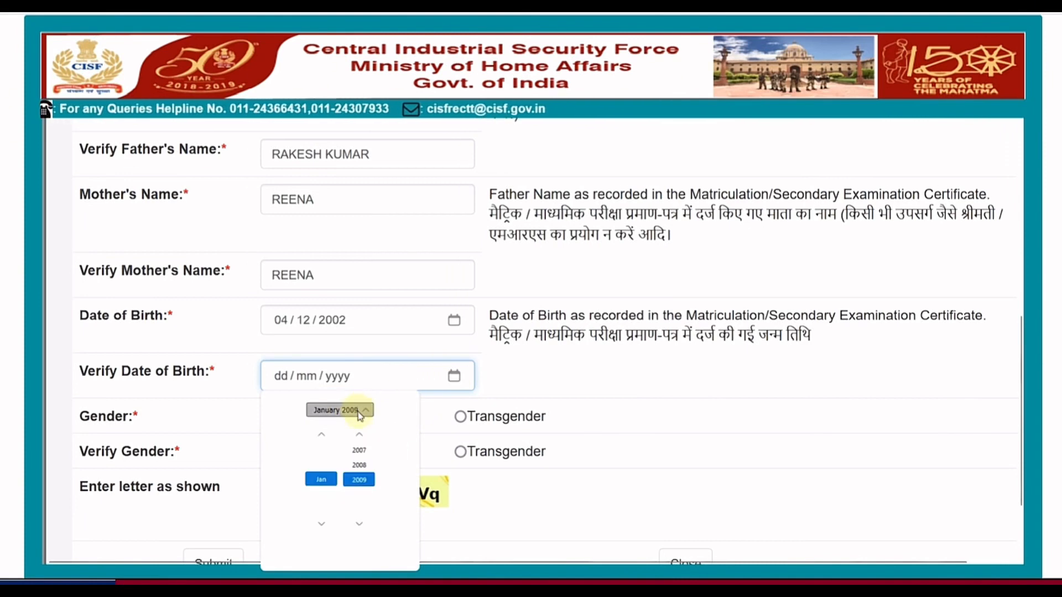
{"action": "left_click", "coordinate": [361, 436]}
{"action": "left_click", "coordinate": [361, 436]}
{"action": "left_click", "coordinate": [361, 437]}
{"action": "left_click", "coordinate": [361, 437]}
{"action": "left_click", "coordinate": [361, 437]}
{"action": "left_click", "coordinate": [361, 437]}
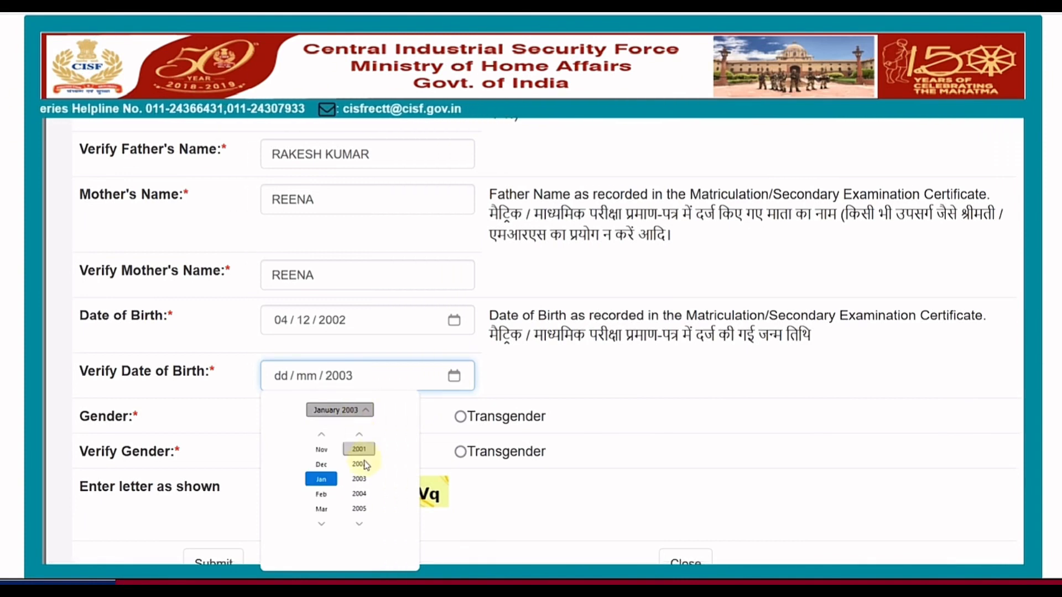
{"action": "left_click", "coordinate": [366, 465]}
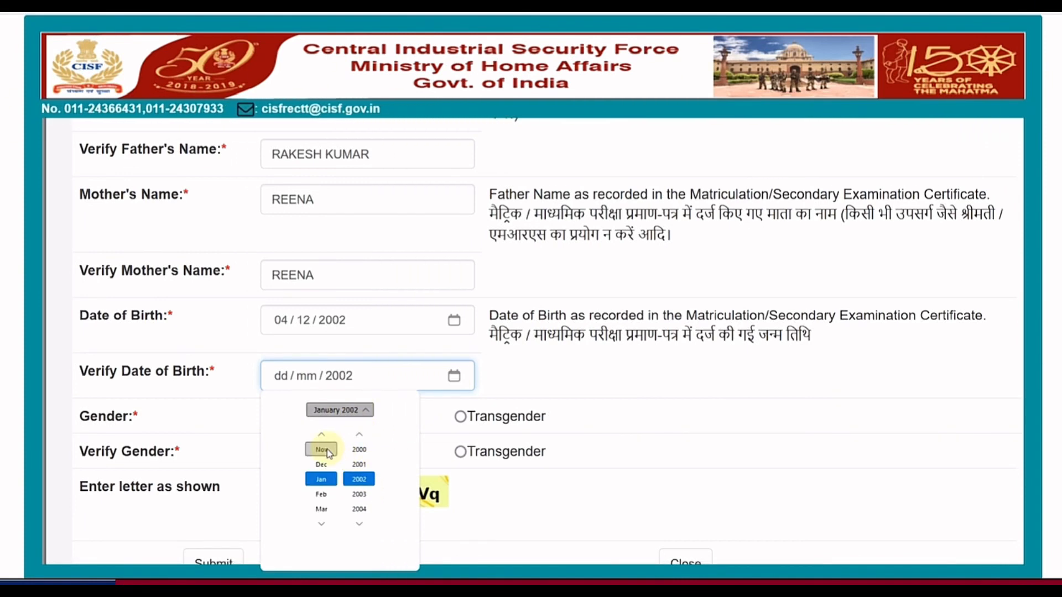
{"action": "left_click", "coordinate": [331, 466]}
{"action": "left_click", "coordinate": [271, 394]}
{"action": "left_click", "coordinate": [282, 377]}
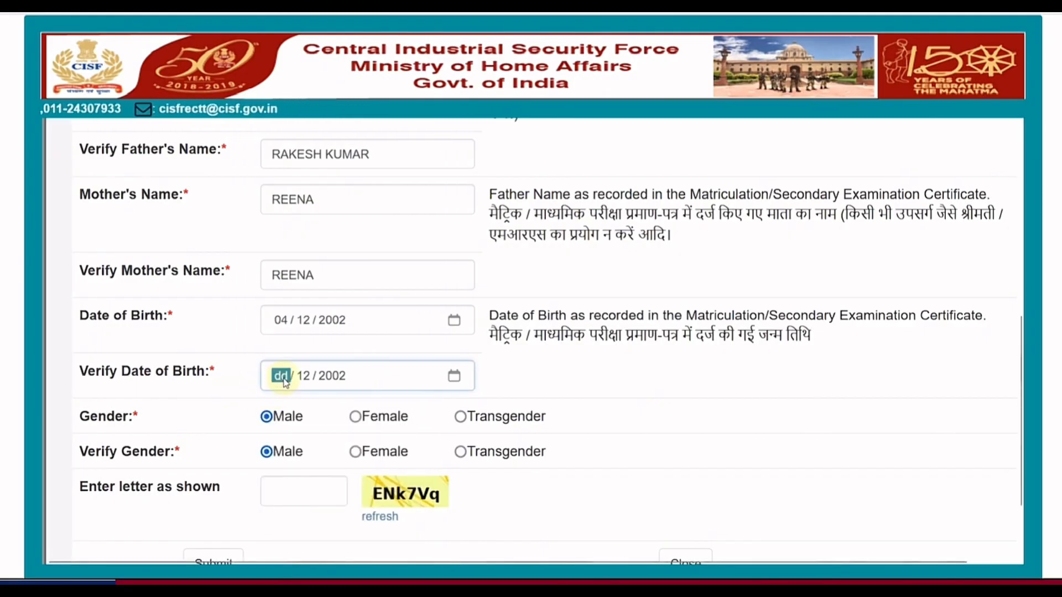
{"action": "left_click", "coordinate": [455, 379]}
{"action": "left_click", "coordinate": [340, 465]}
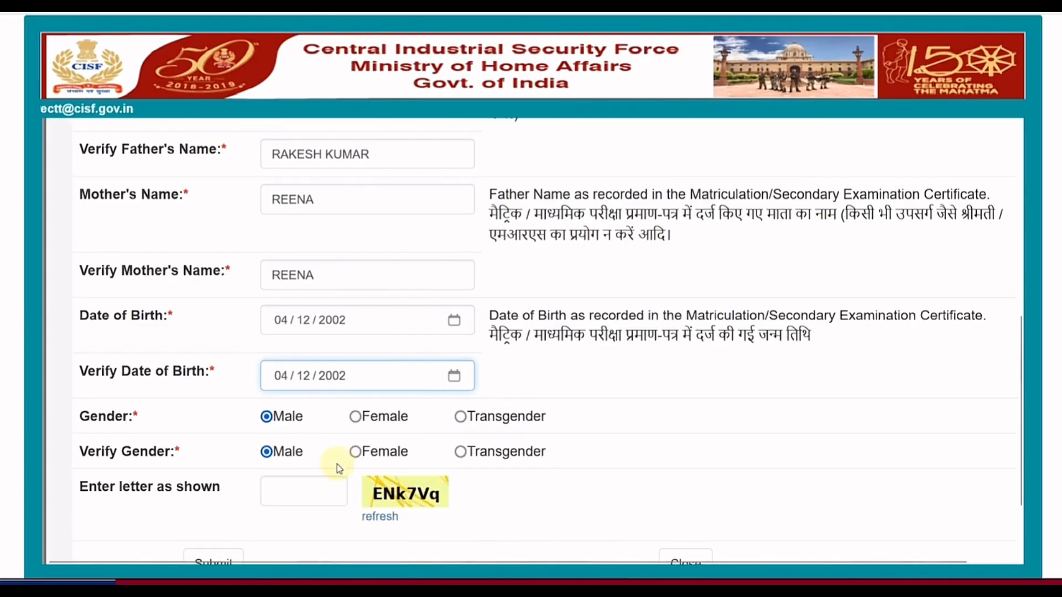
- Place the cursor in the captcha field on the registration form
{"action": "scroll", "coordinate": [244, 381], "scroll_direction": "down", "scroll_amount": 2}
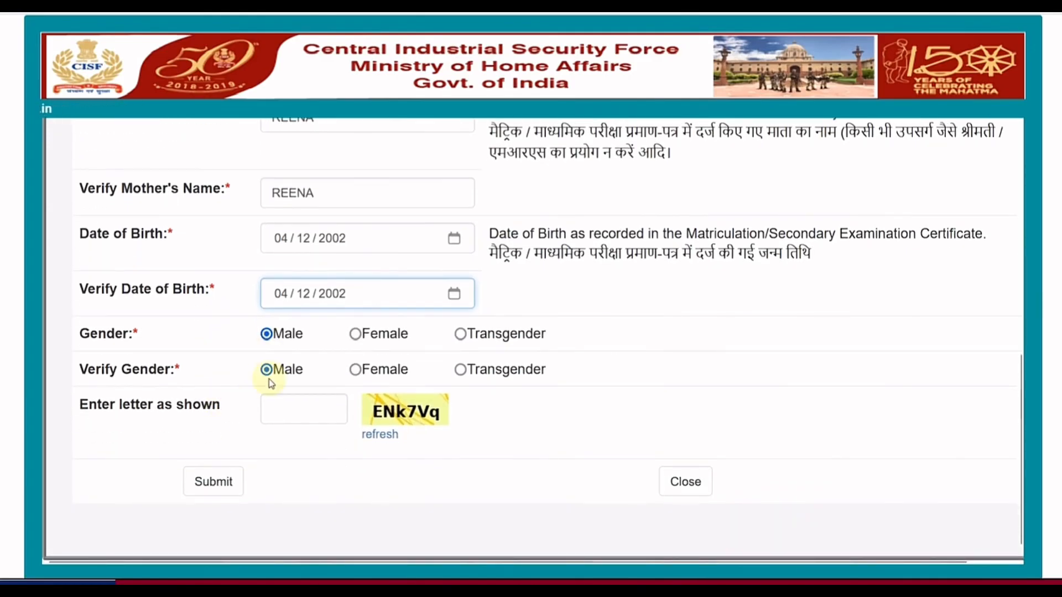
{"action": "scroll", "coordinate": [431, 365], "scroll_direction": "down", "scroll_amount": 1}
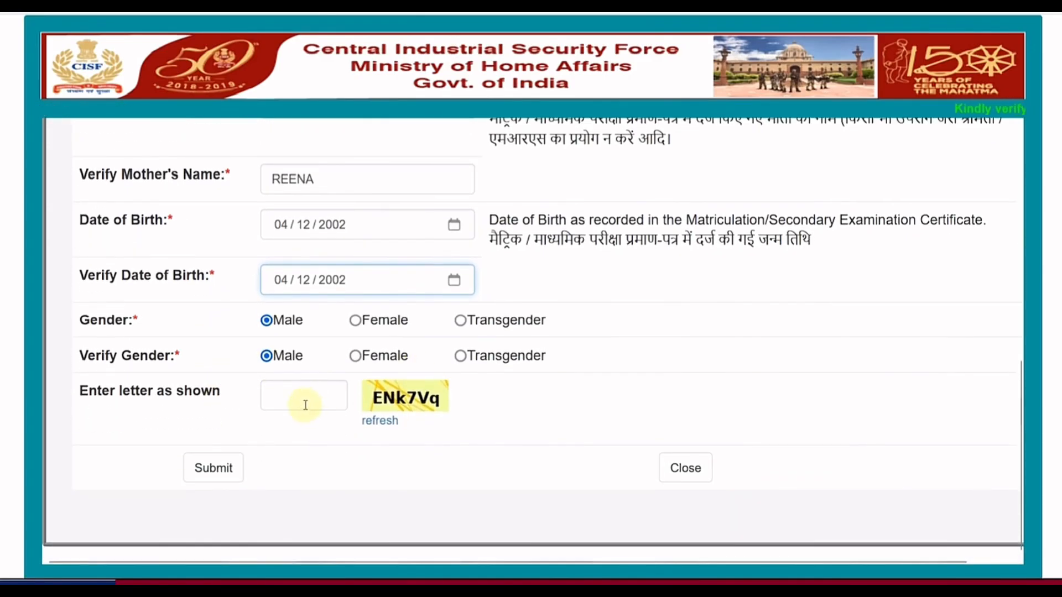
{"action": "left_click", "coordinate": [300, 401]}
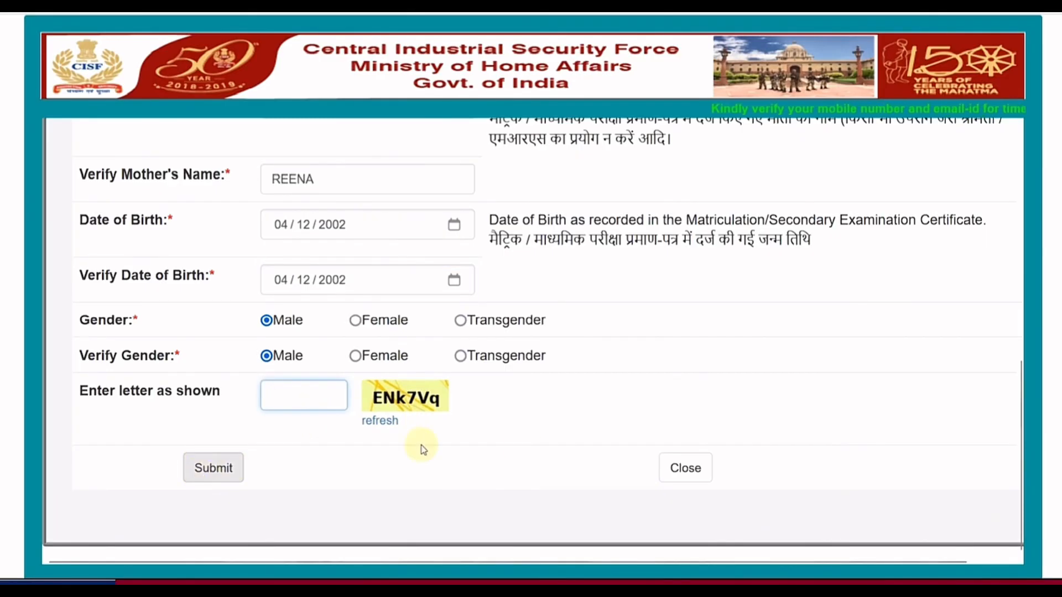
{"action": "scroll", "coordinate": [552, 398], "scroll_direction": "up", "scroll_amount": 7}
- Highlight the note warning that future communication will come by e-mail
{"action": "scroll", "coordinate": [552, 395], "scroll_direction": "down", "scroll_amount": 7}
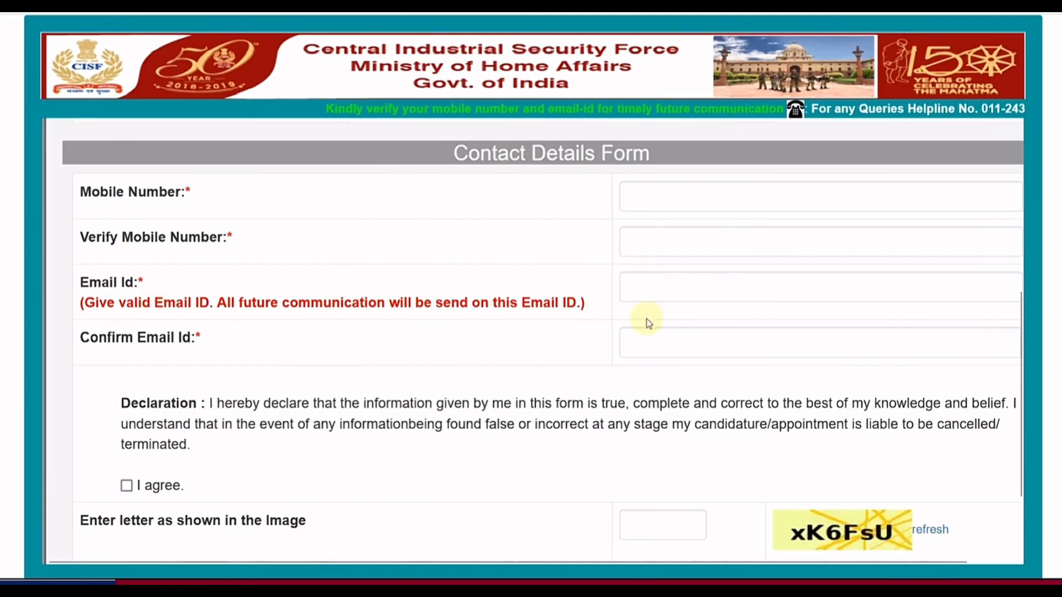
{"action": "left_click_drag", "start_coordinate": [288, 310], "coordinate": [491, 304]}
{"action": "left_click", "coordinate": [402, 306]}
{"action": "left_click", "coordinate": [520, 300]}
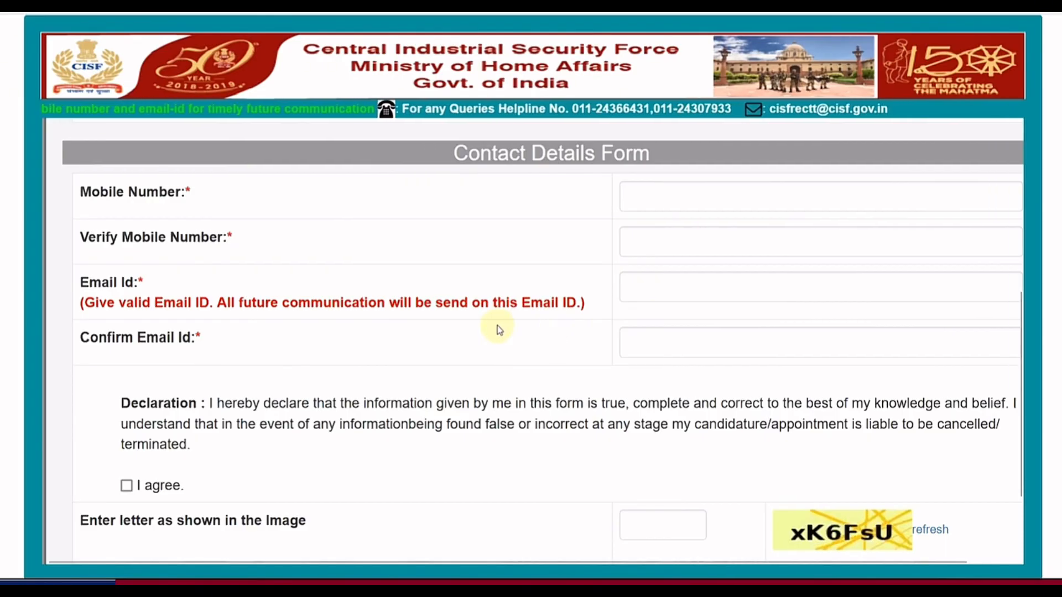
- Tick 'I agree' under the Declaration on the Contact Details Form
{"action": "scroll", "coordinate": [497, 326], "scroll_direction": "down", "scroll_amount": 2}
{"action": "left_click", "coordinate": [126, 379]}
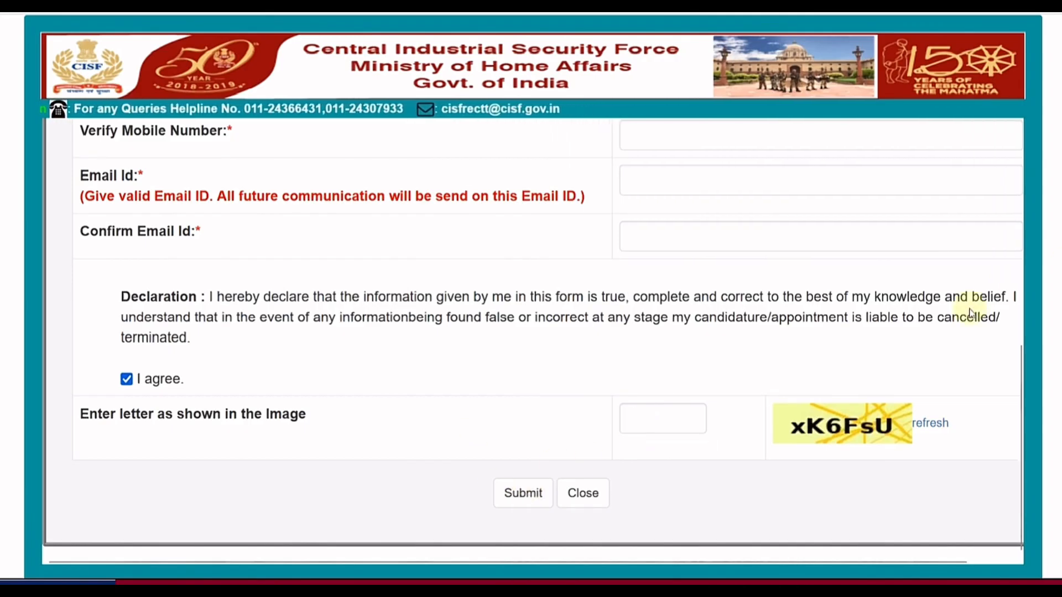
{"action": "scroll", "coordinate": [767, 363], "scroll_direction": "up", "scroll_amount": 2}
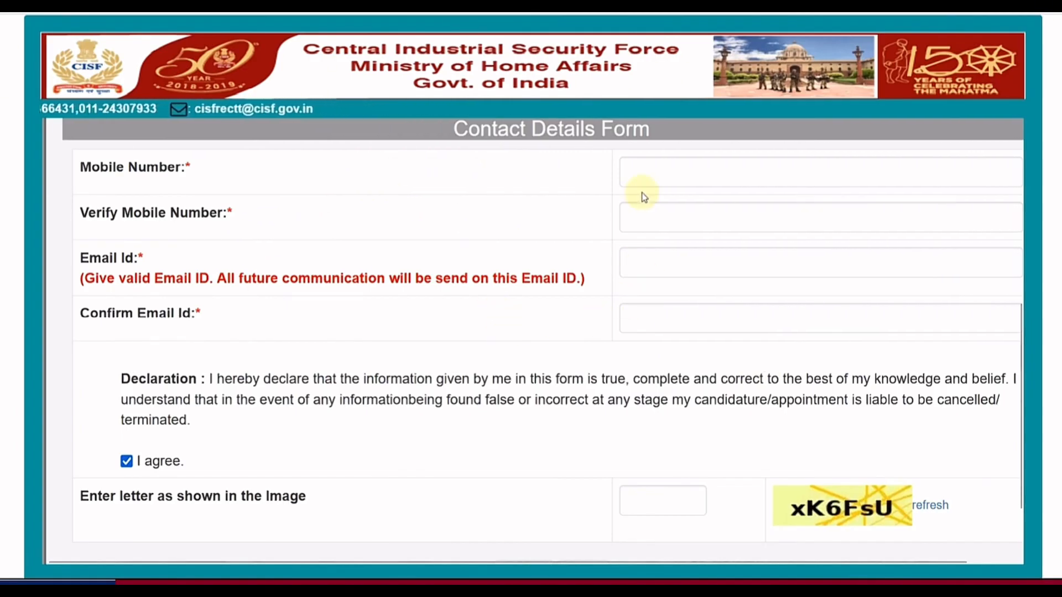
{"action": "scroll", "coordinate": [602, 344], "scroll_direction": "down", "scroll_amount": 2}
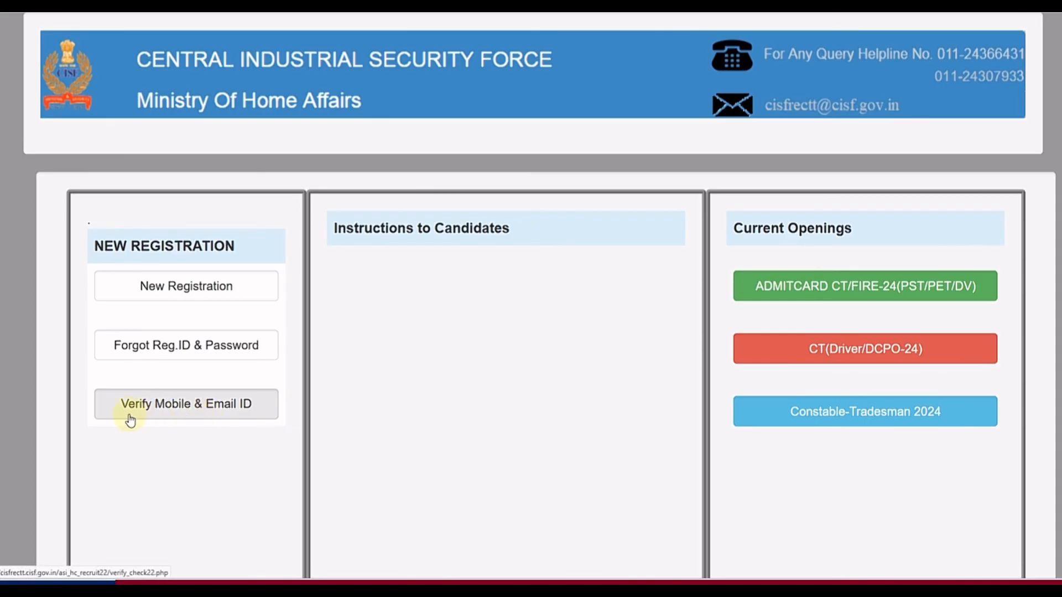
- Enter the registration number on Verify Mobile & Email ID and verify both mobile and e-mail OTPs
{"action": "left_click", "coordinate": [174, 418]}
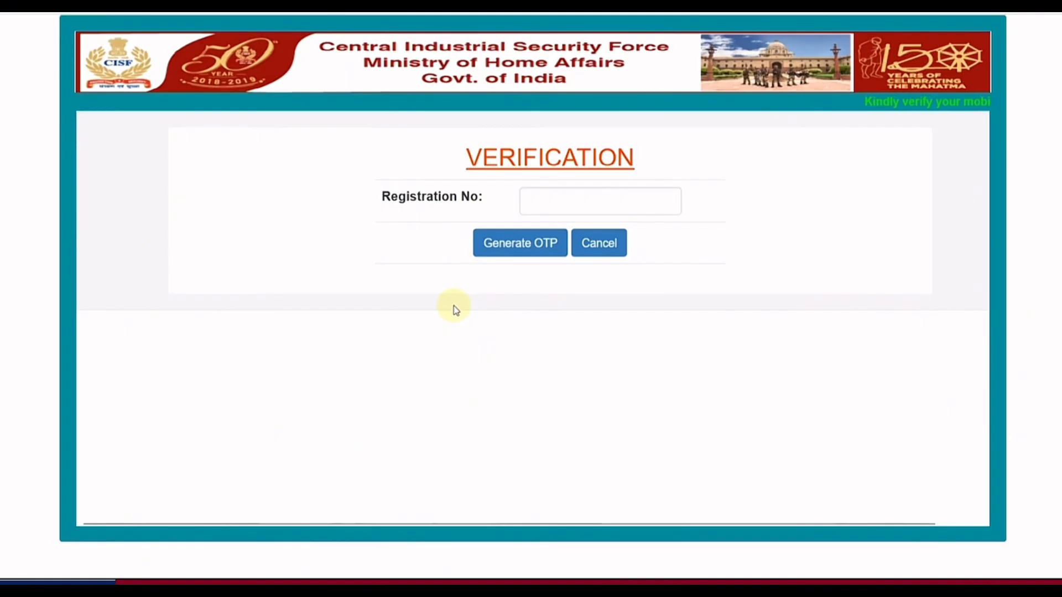
{"action": "left_click", "coordinate": [559, 209]}
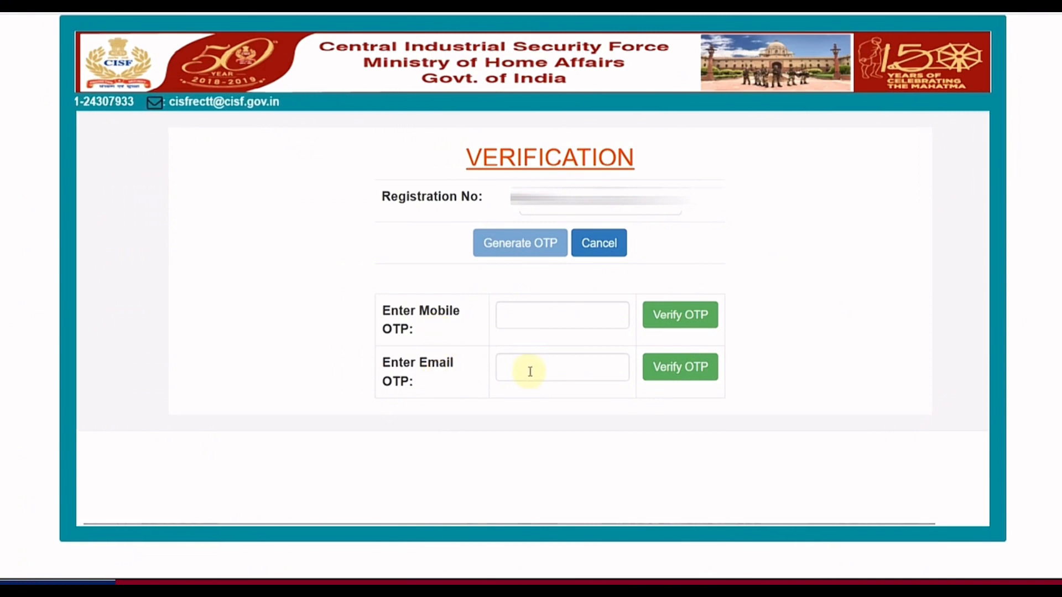
{"action": "left_click", "coordinate": [540, 322]}
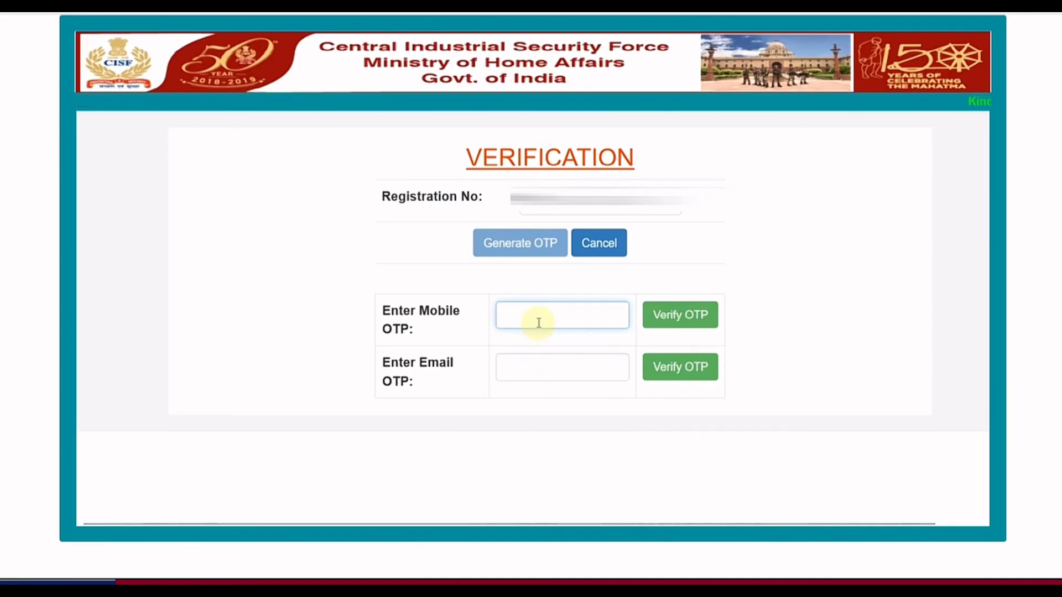
{"action": "key", "text": "BackSpace"}
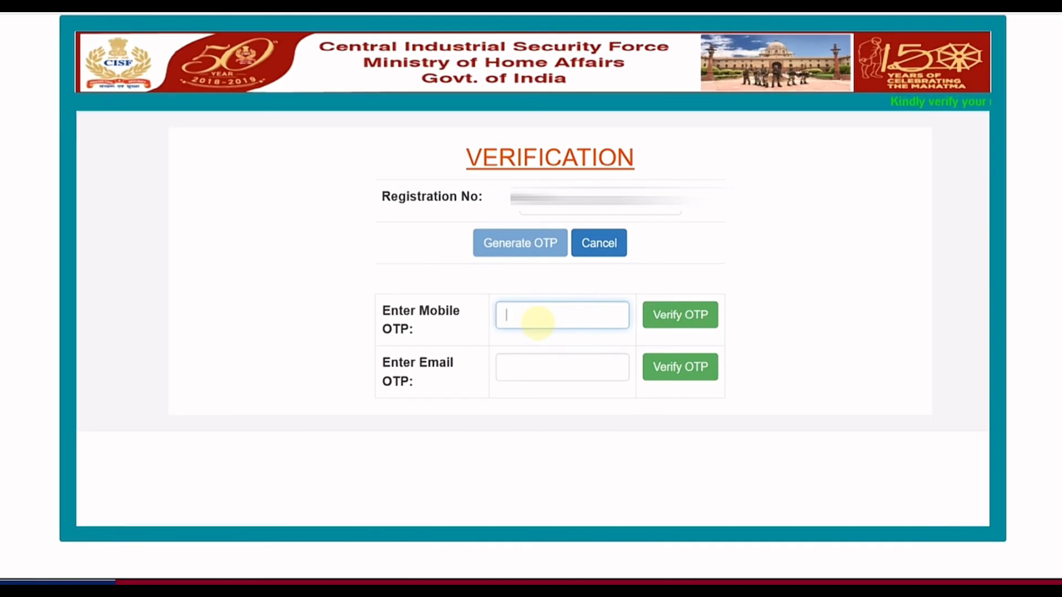
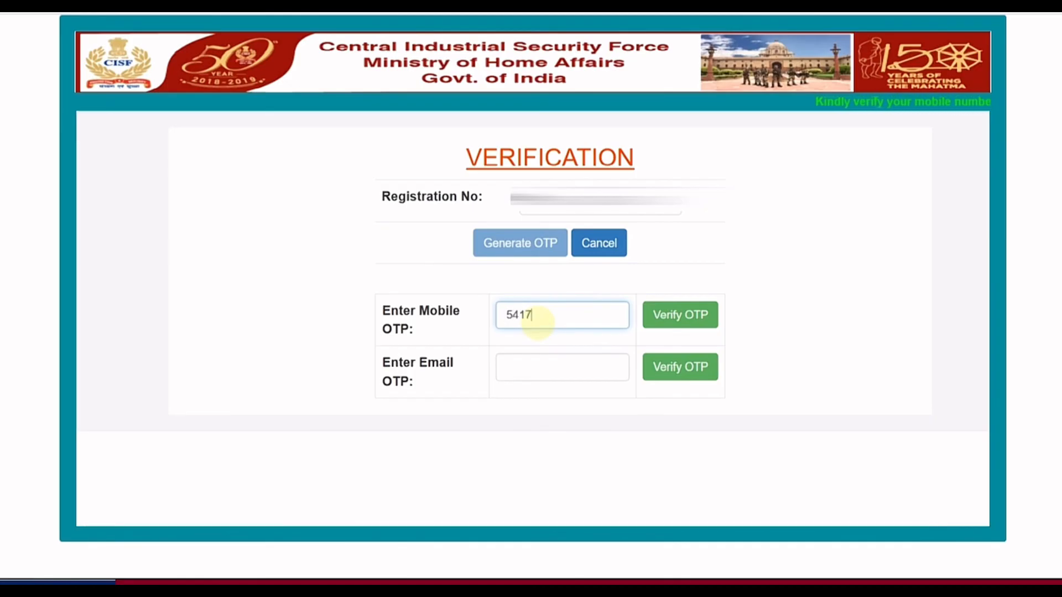
{"action": "left_click", "coordinate": [662, 320]}
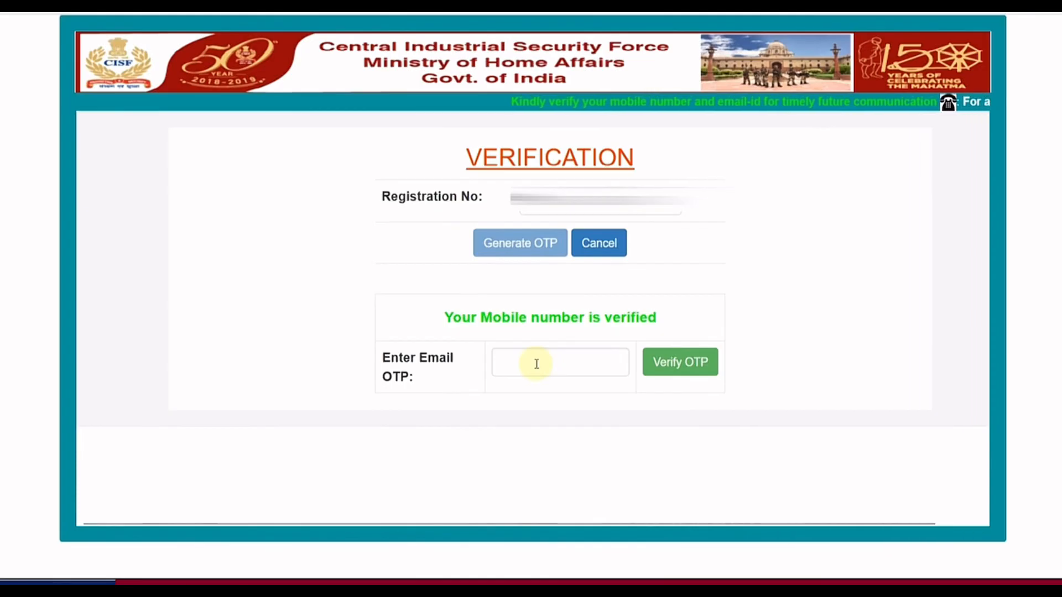
{"action": "left_click", "coordinate": [657, 378]}
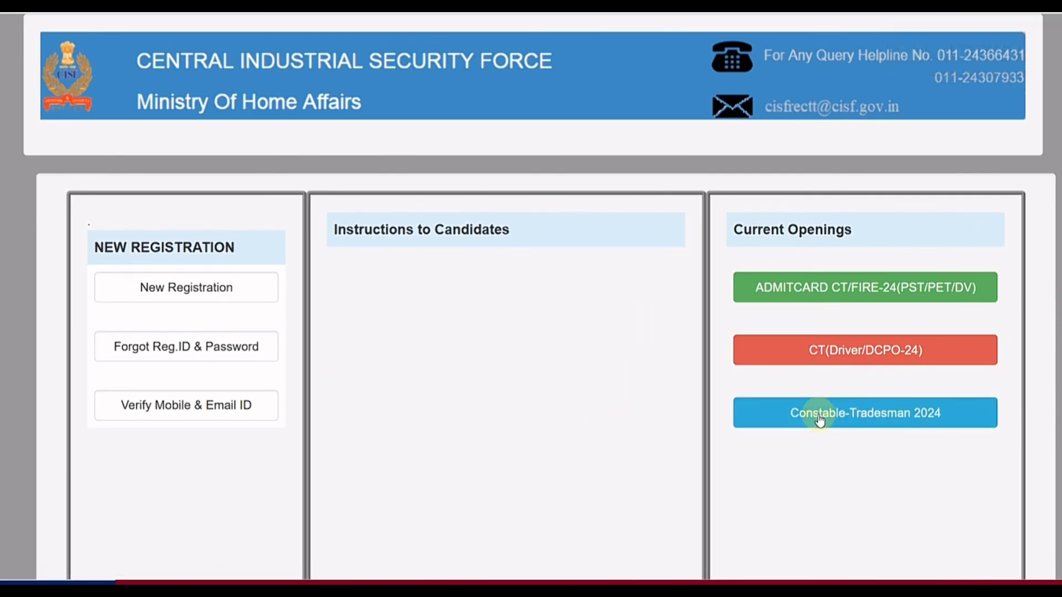
- Open the Constable-Tradesman 2024 section under Current Openings
{"action": "left_click", "coordinate": [841, 422]}
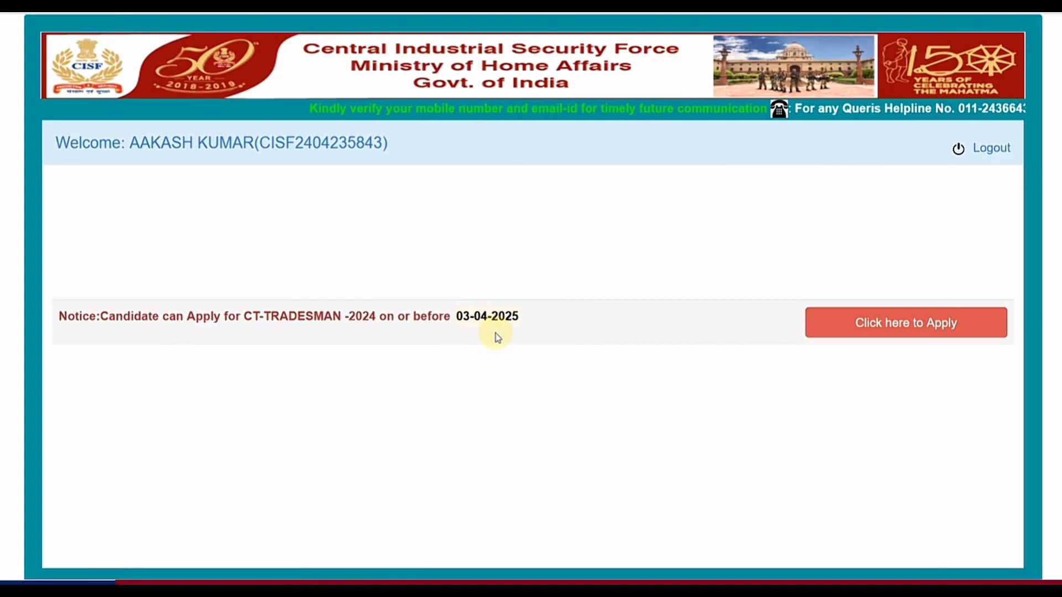
{"action": "left_click", "coordinate": [904, 334]}
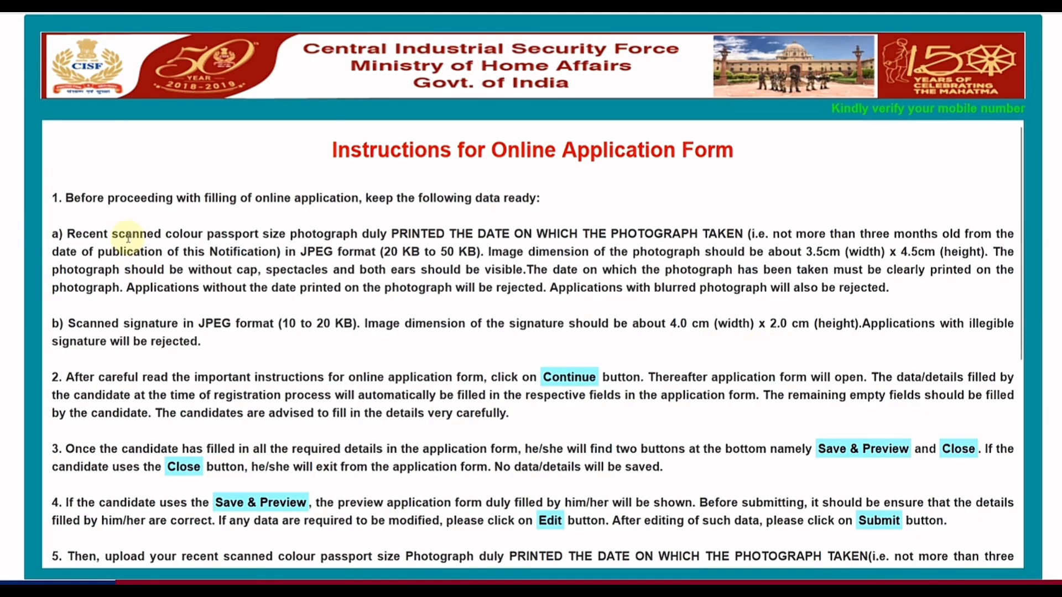
{"action": "left_click_drag", "start_coordinate": [234, 233], "coordinate": [334, 233]}
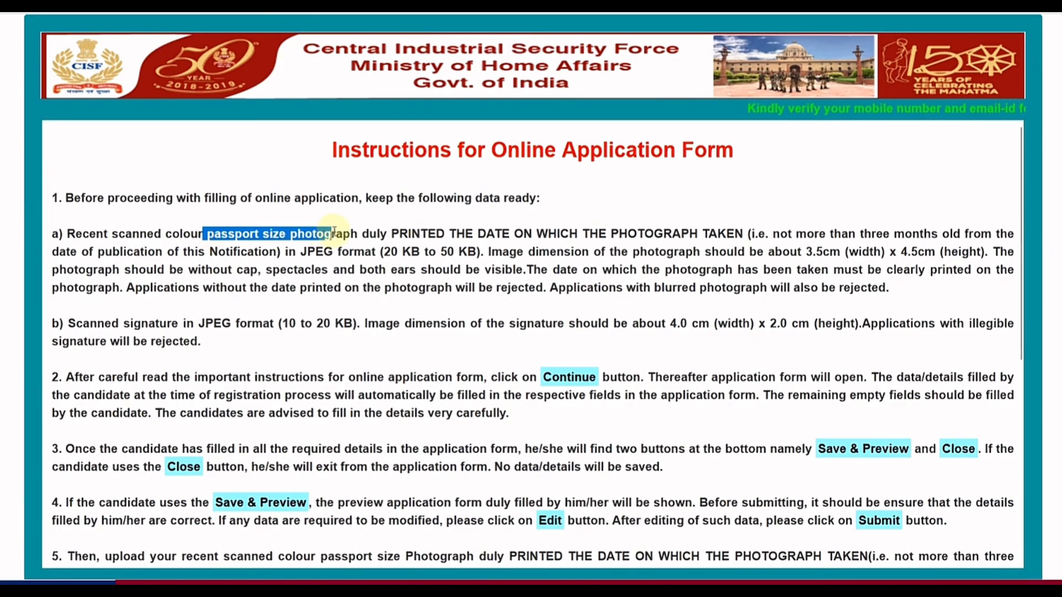
{"action": "left_click_drag", "start_coordinate": [399, 234], "coordinate": [715, 245]}
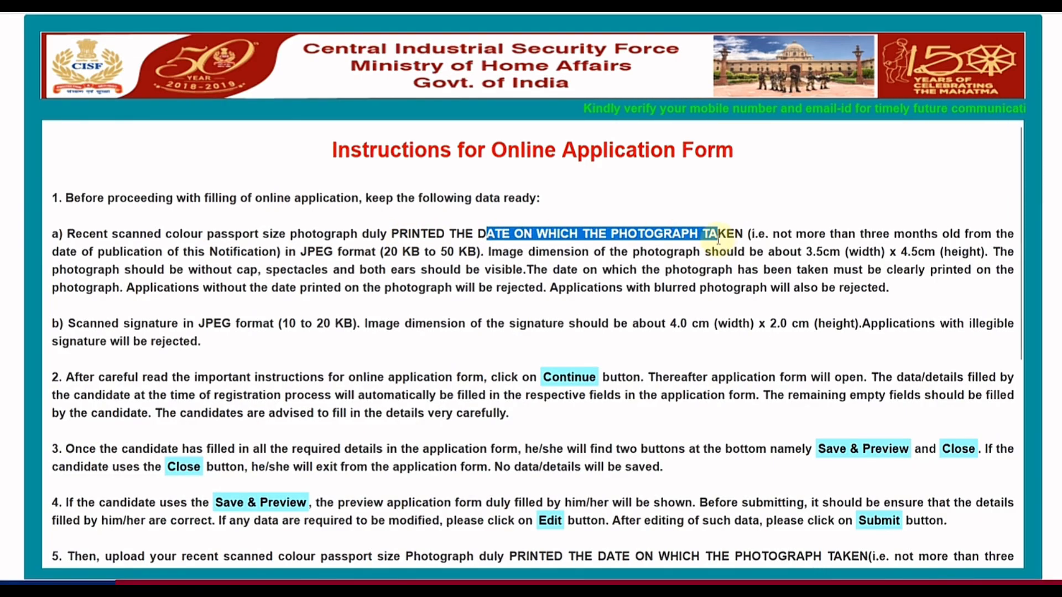
{"action": "left_click_drag", "start_coordinate": [871, 235], "coordinate": [943, 234]}
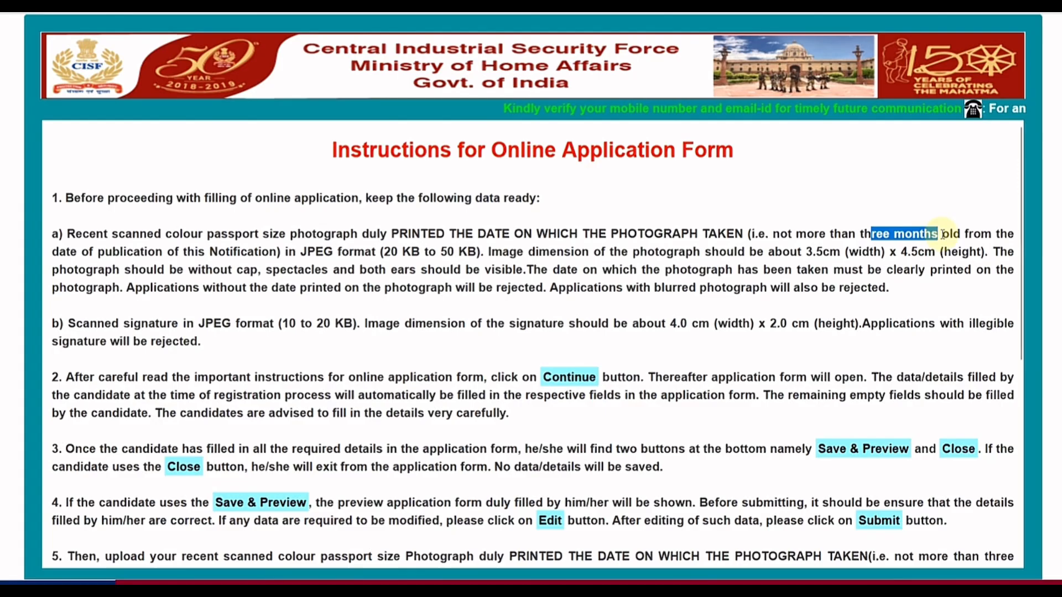
{"action": "left_click_drag", "start_coordinate": [123, 252], "coordinate": [232, 252]}
{"action": "left_click", "coordinate": [250, 255]}
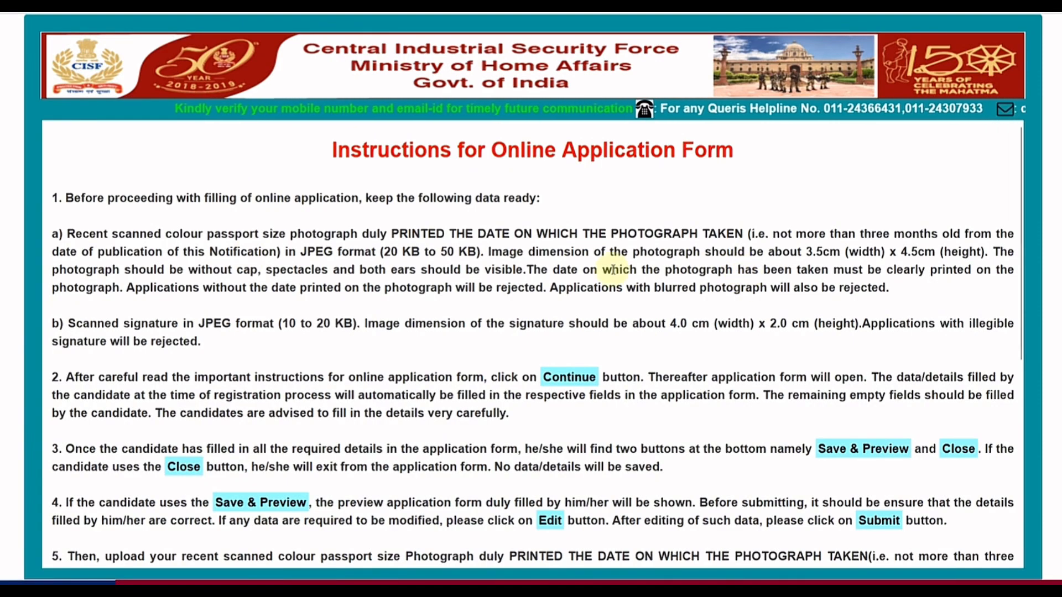
{"action": "left_click_drag", "start_coordinate": [394, 235], "coordinate": [635, 237]}
{"action": "left_click", "coordinate": [638, 238]}
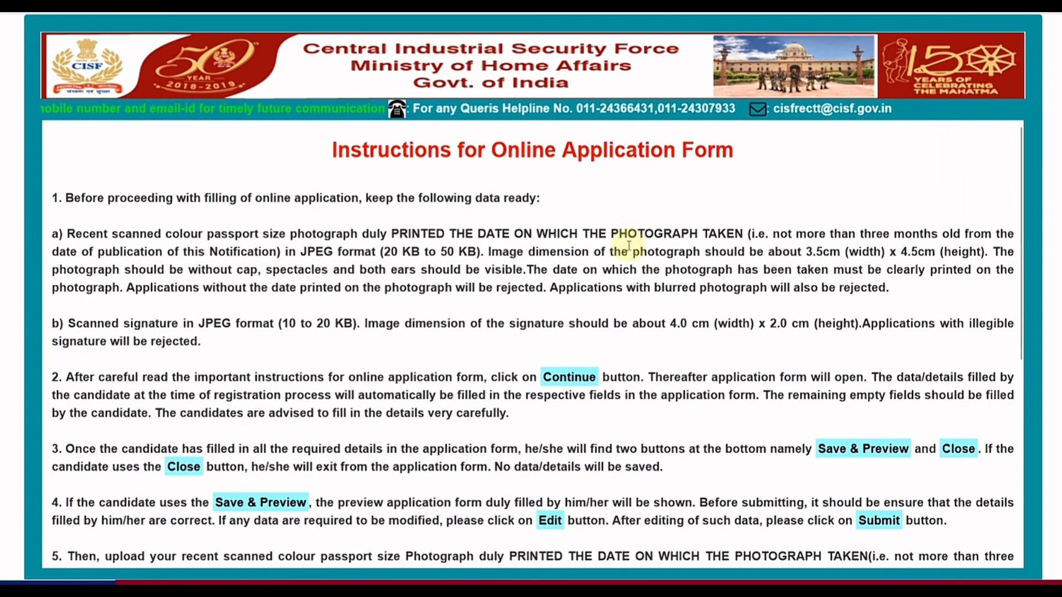
{"action": "left_click_drag", "start_coordinate": [178, 327], "coordinate": [272, 324]}
{"action": "left_click", "coordinate": [325, 327]}
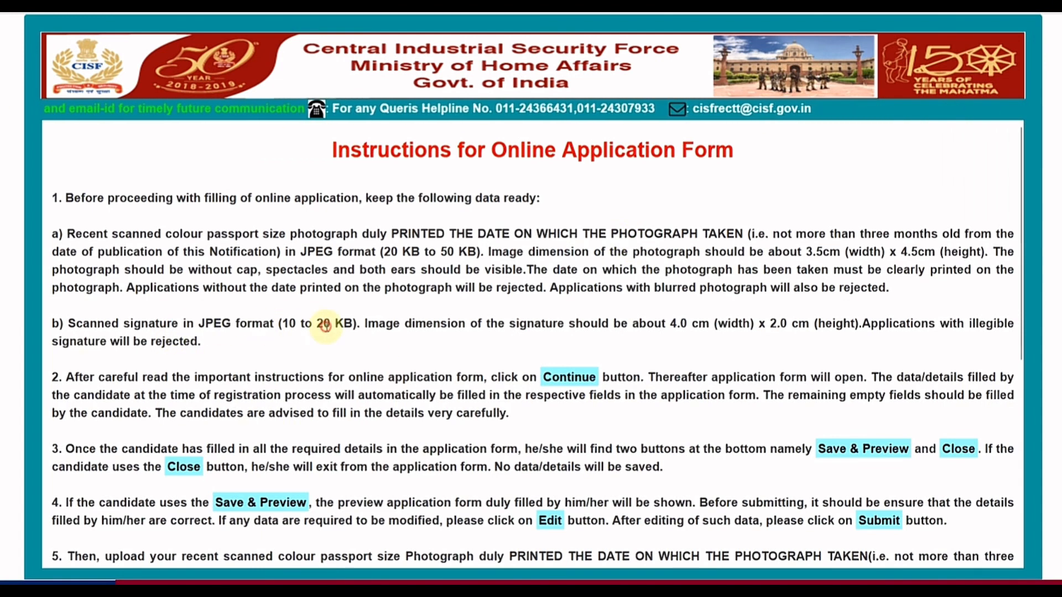
{"action": "scroll", "coordinate": [365, 332], "scroll_direction": "down", "scroll_amount": 3}
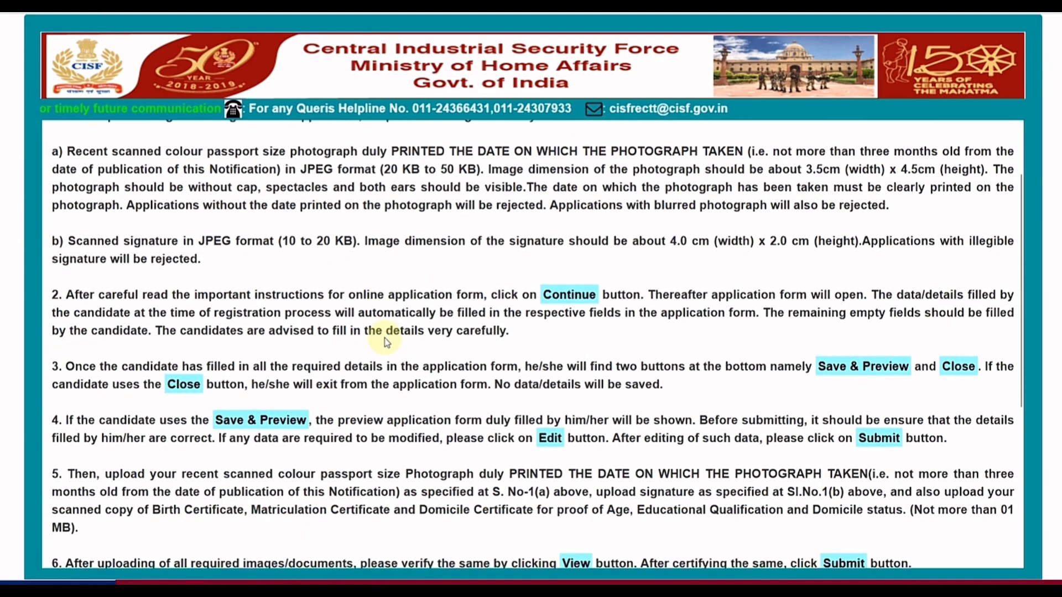
{"action": "scroll", "coordinate": [385, 340], "scroll_direction": "down", "scroll_amount": 3}
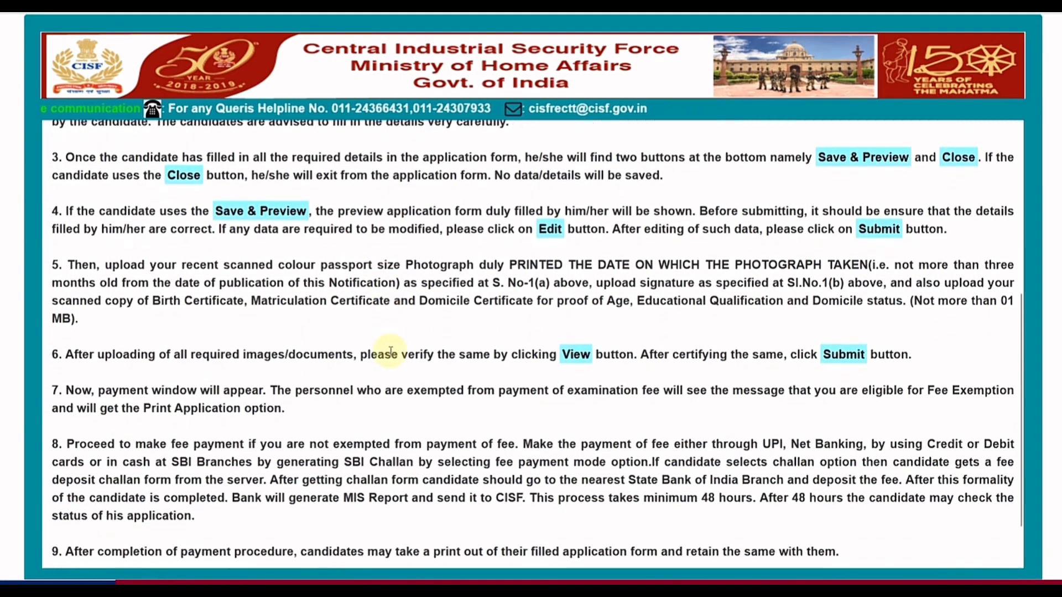
{"action": "scroll", "coordinate": [464, 442], "scroll_direction": "down", "scroll_amount": 1}
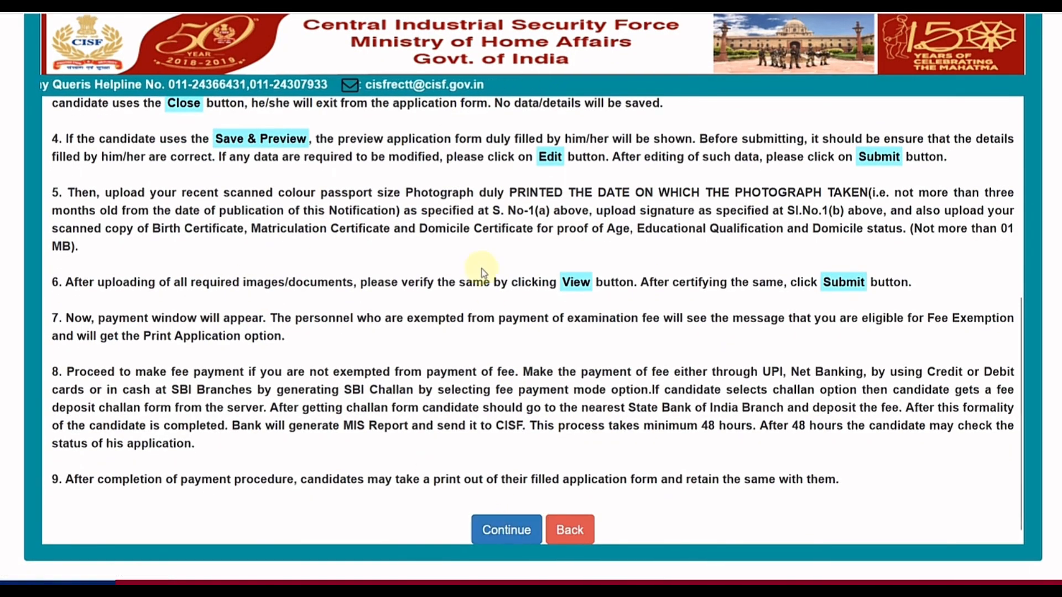
- Open the application form and choose category OBC and domicile state RAJASTHAN
{"action": "left_click", "coordinate": [504, 532]}
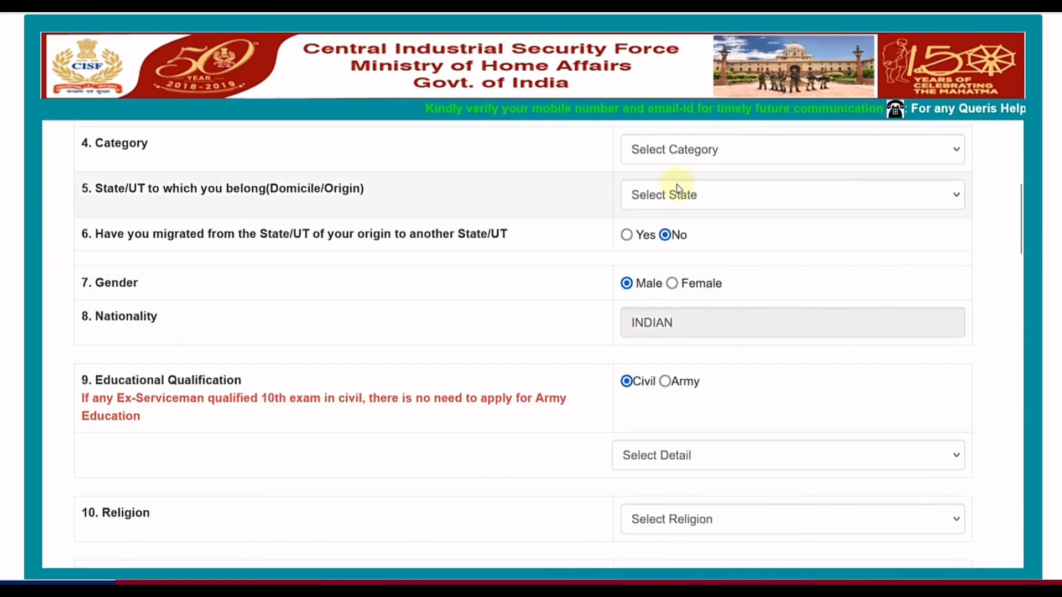
{"action": "left_click", "coordinate": [669, 150]}
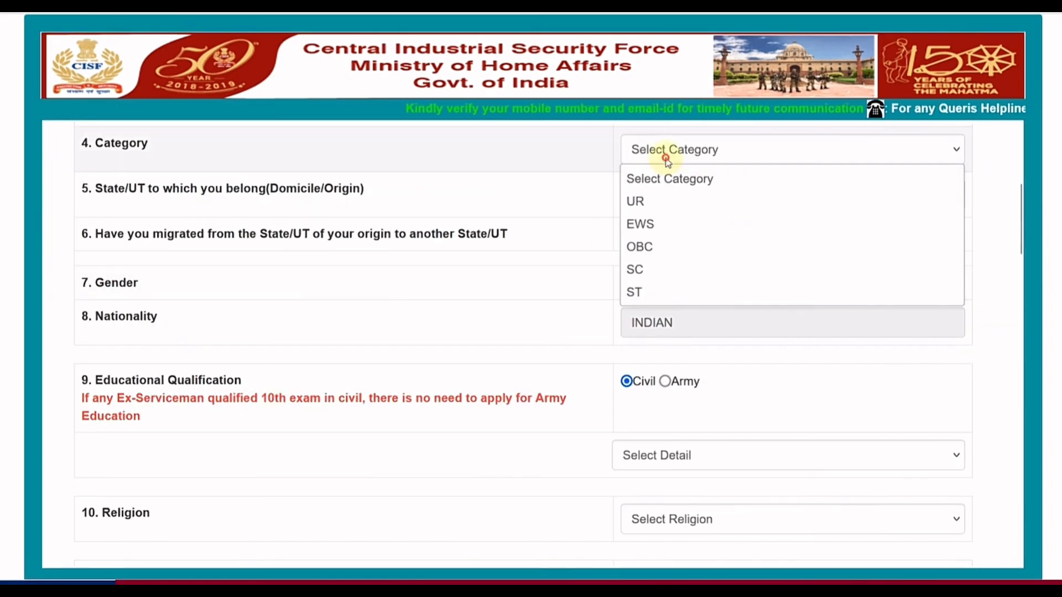
{"action": "left_click", "coordinate": [671, 254]}
{"action": "left_click", "coordinate": [659, 149]}
{"action": "left_click", "coordinate": [668, 269]}
{"action": "left_click", "coordinate": [669, 149]}
{"action": "left_click", "coordinate": [653, 247]}
{"action": "left_click", "coordinate": [656, 196]}
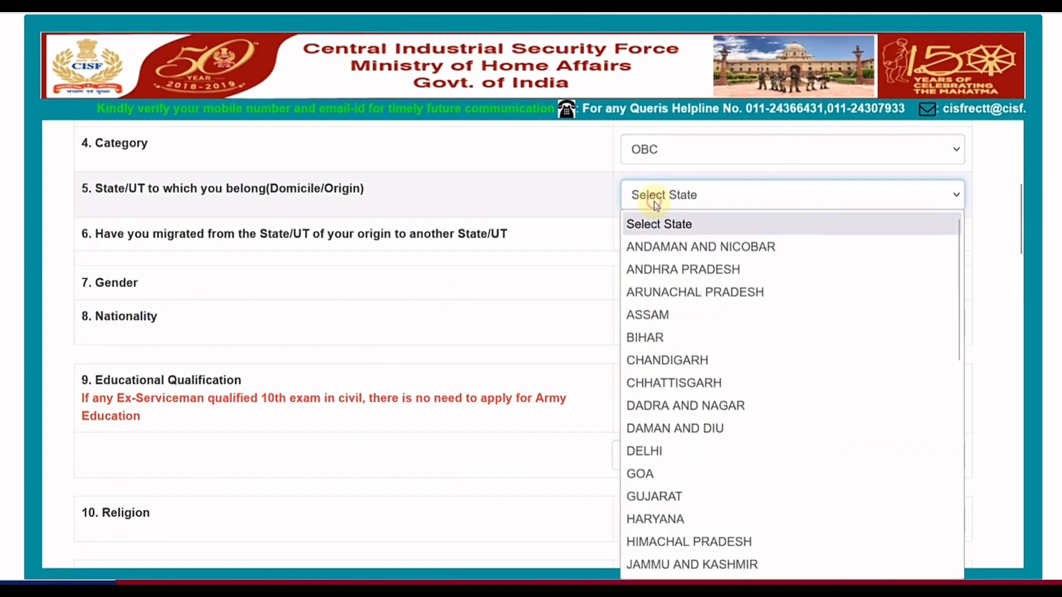
{"action": "scroll", "coordinate": [680, 335], "scroll_direction": "down", "scroll_amount": 5}
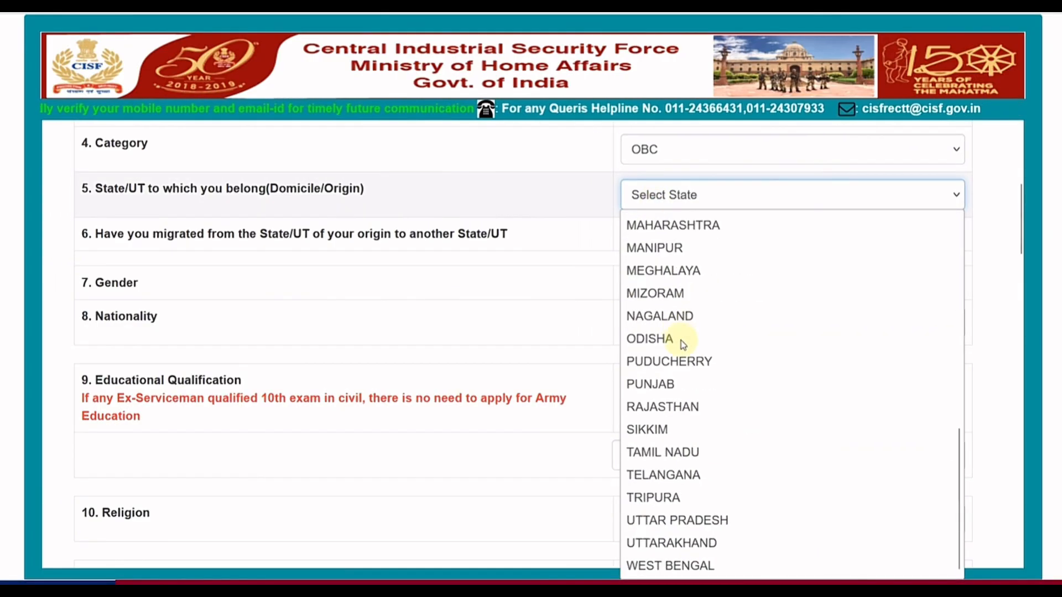
{"action": "left_click", "coordinate": [671, 404]}
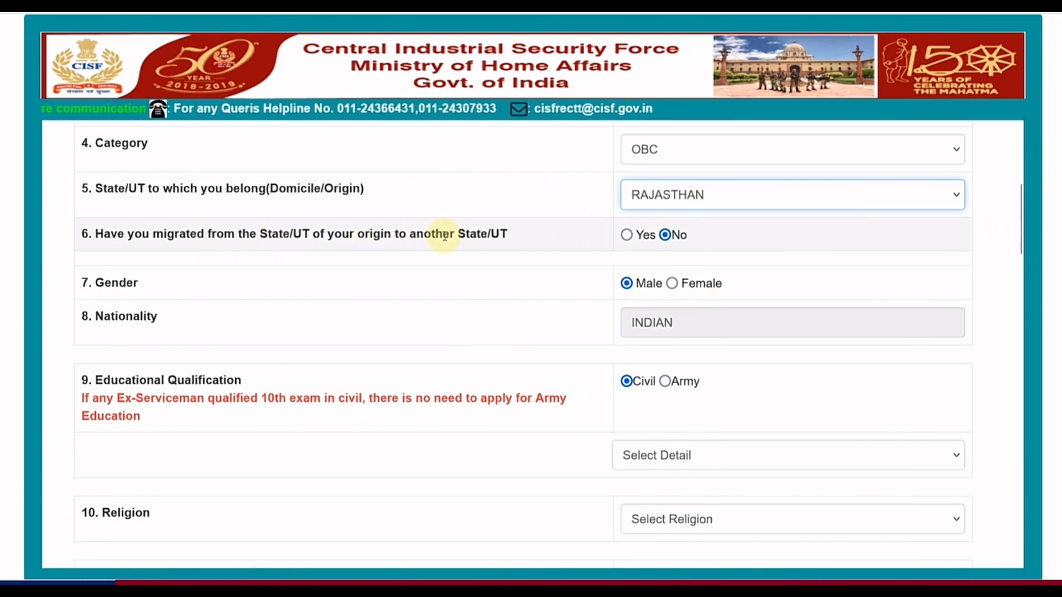
- Answer No to the state-migration question after briefly trying Yes with migrated-state reservation
{"action": "left_click", "coordinate": [627, 236]}
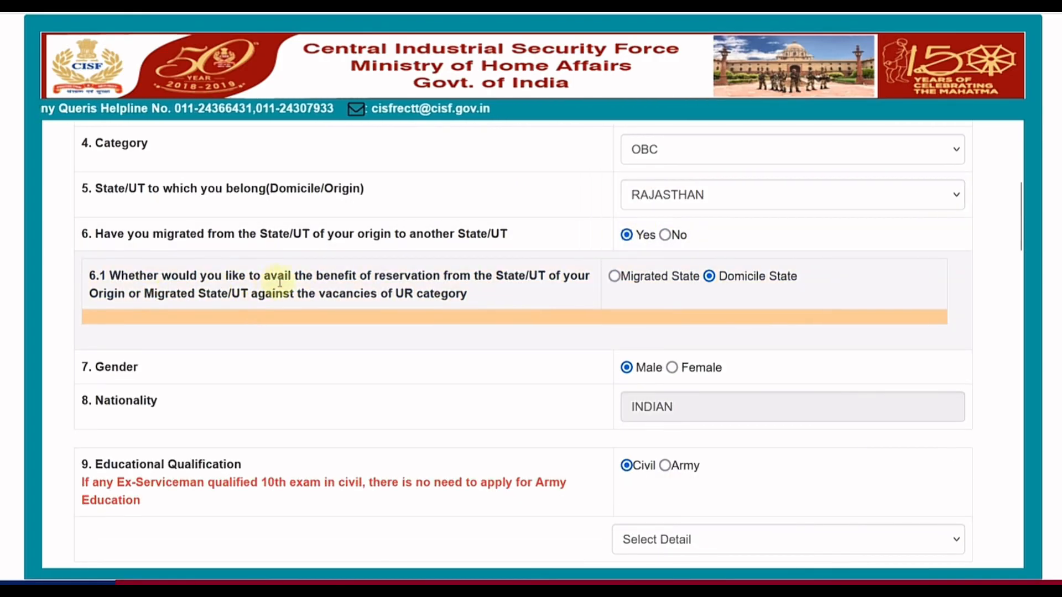
{"action": "left_click_drag", "start_coordinate": [344, 275], "coordinate": [525, 275]}
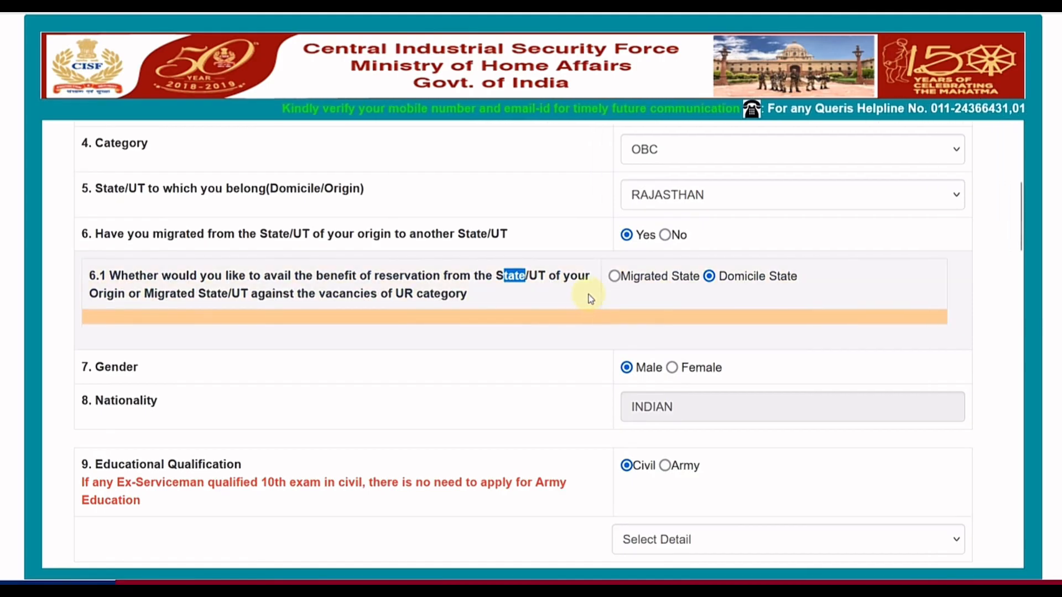
{"action": "left_click", "coordinate": [614, 276]}
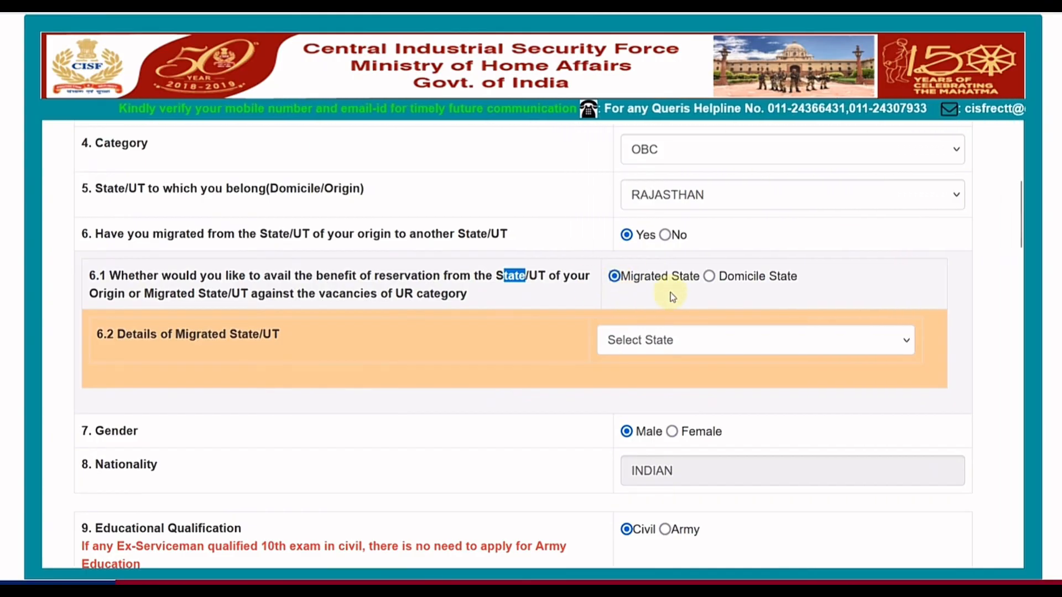
{"action": "left_click", "coordinate": [631, 343]}
{"action": "left_click", "coordinate": [523, 394]}
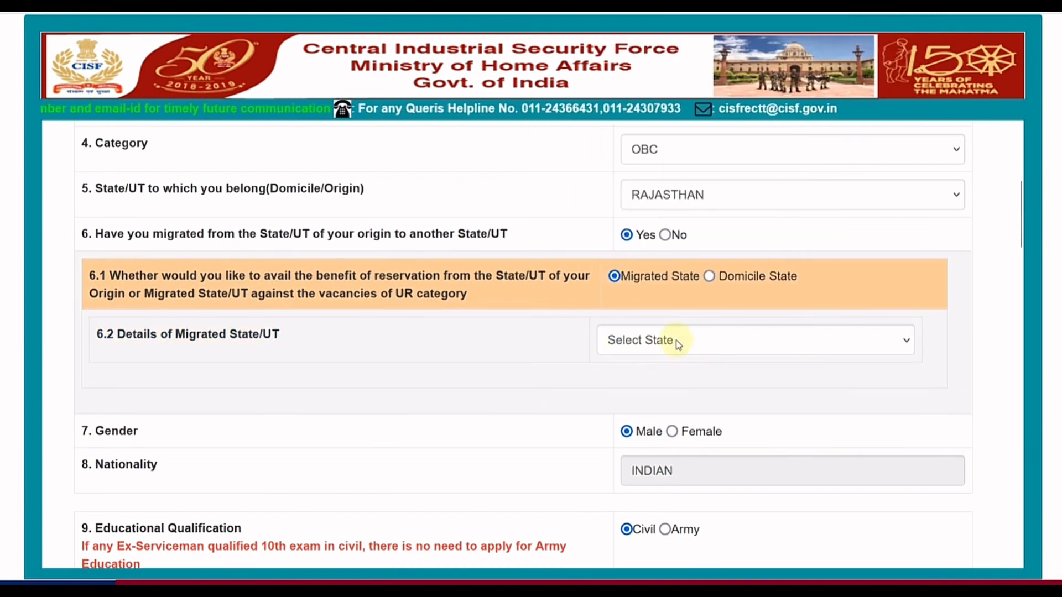
{"action": "left_click", "coordinate": [709, 276]}
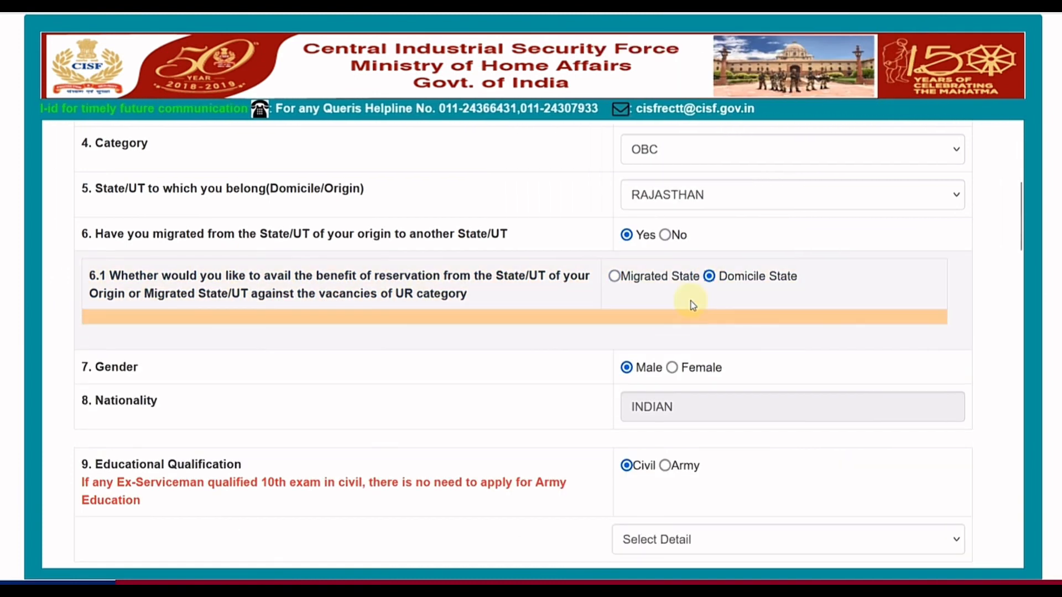
{"action": "left_click", "coordinate": [666, 235]}
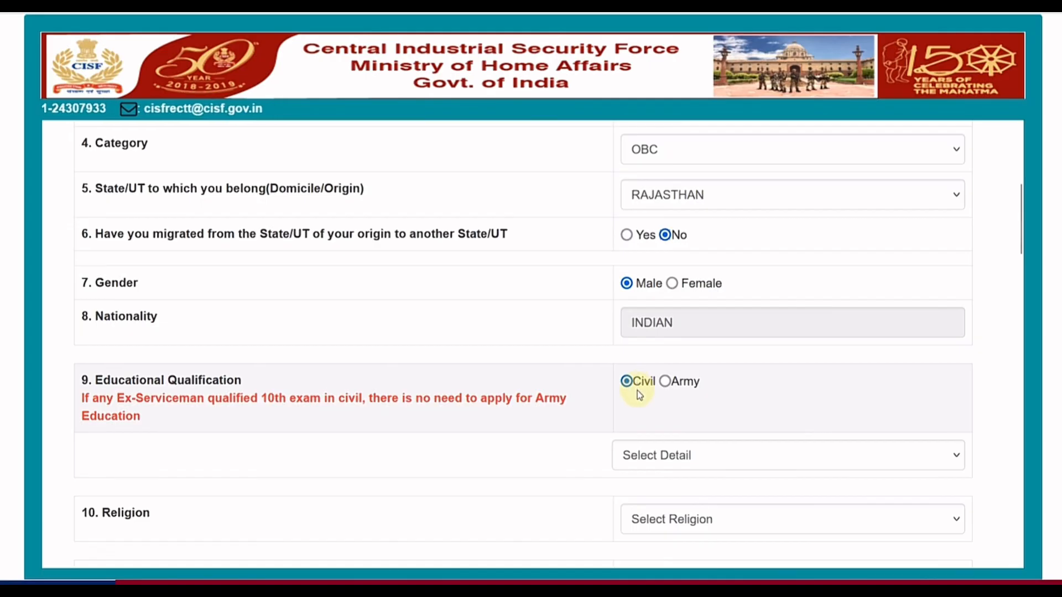
- Set the civil educational qualification in question 9 to 12th, correcting an initial 10th choice
{"action": "scroll", "coordinate": [637, 390], "scroll_direction": "down", "scroll_amount": 1}
{"action": "left_click", "coordinate": [655, 380]}
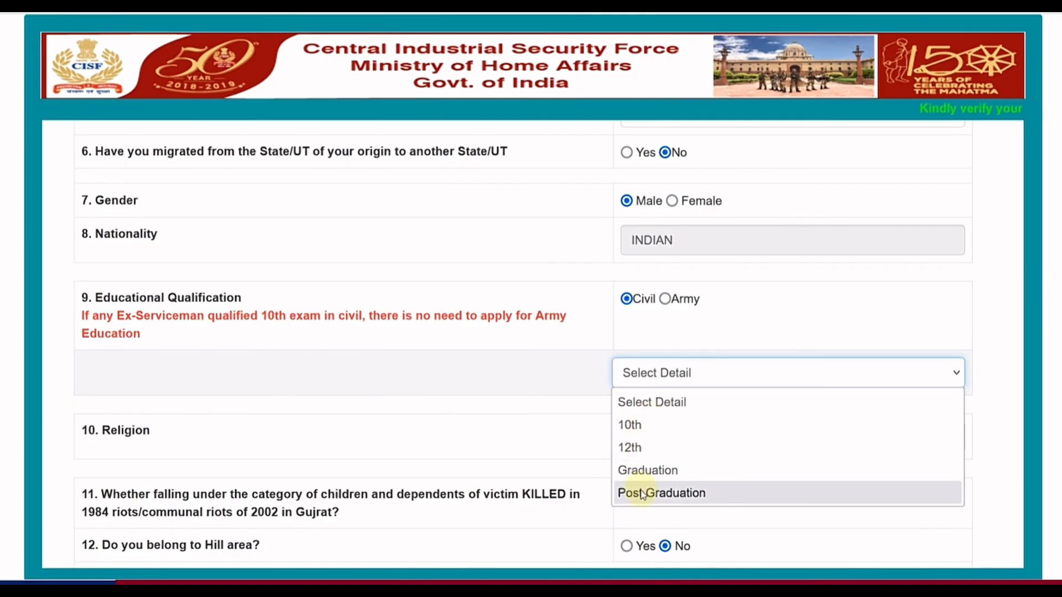
{"action": "left_click", "coordinate": [637, 426]}
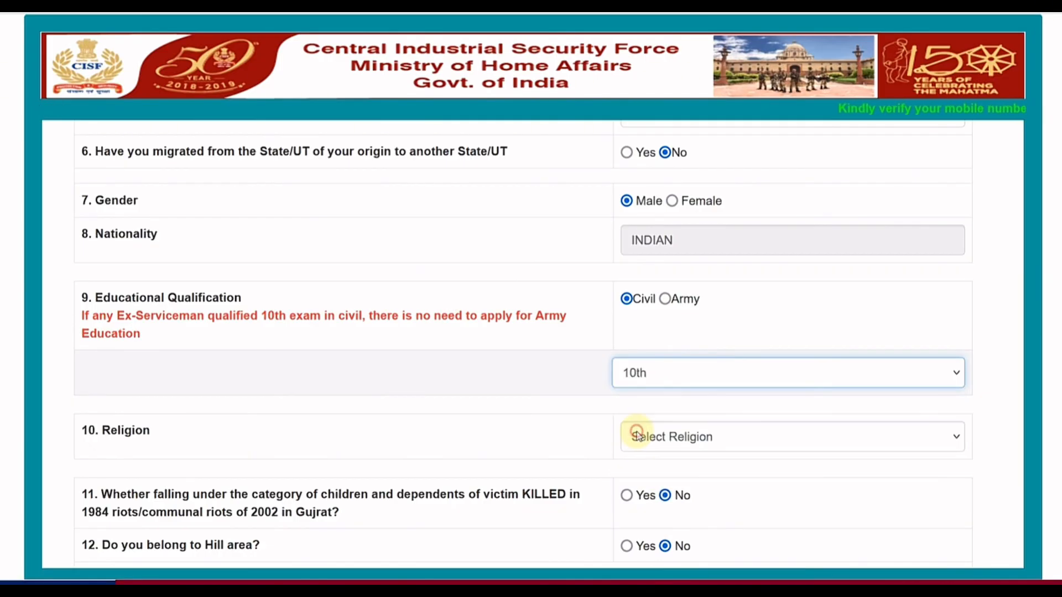
{"action": "left_click", "coordinate": [645, 383]}
{"action": "left_click", "coordinate": [631, 448]}
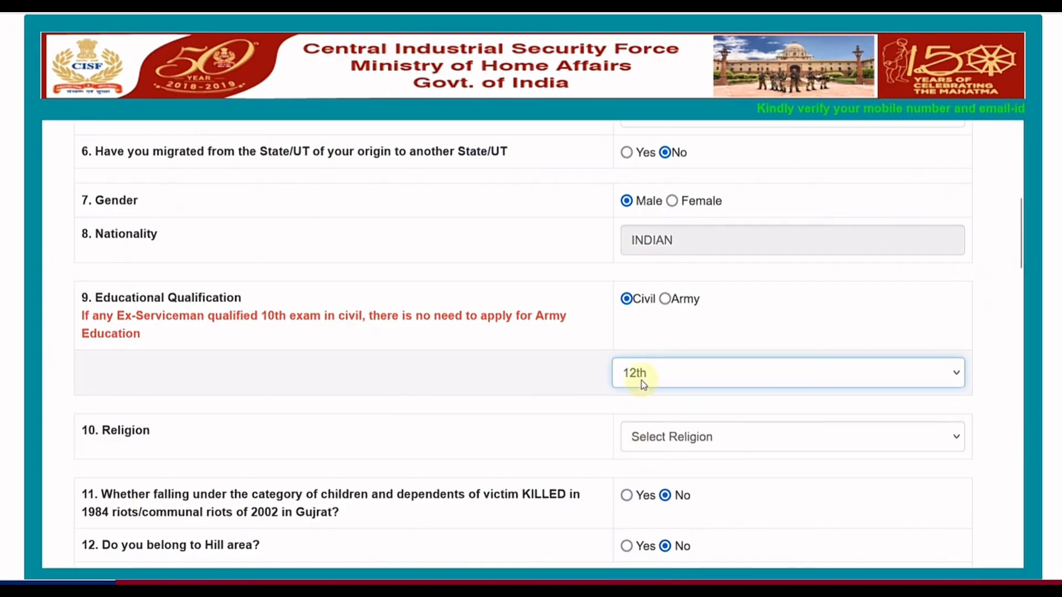
- Select Hindu as the religion
{"action": "left_click", "coordinate": [651, 436]}
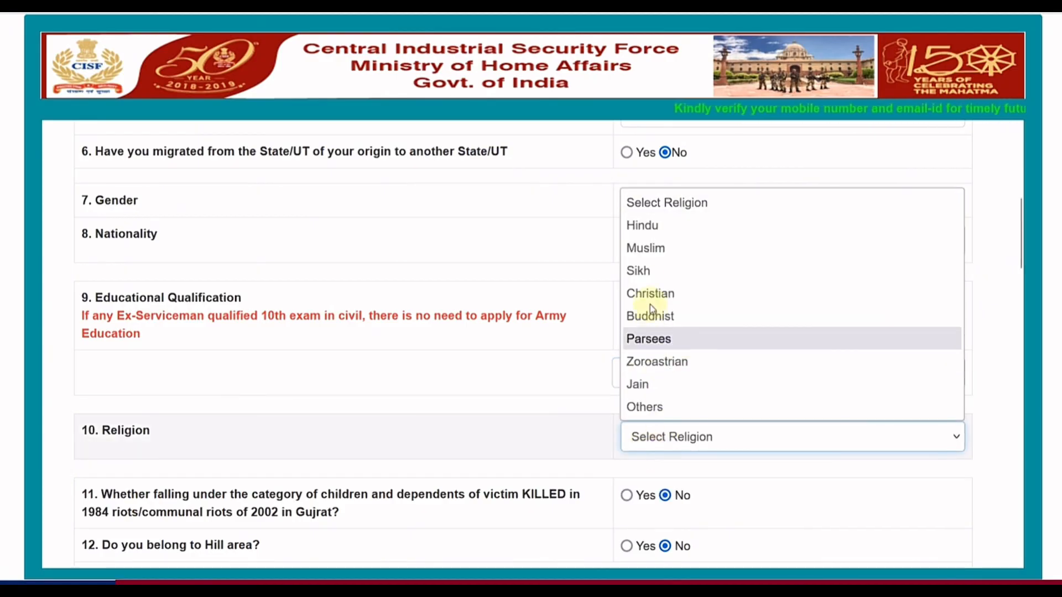
{"action": "left_click", "coordinate": [644, 226]}
{"action": "scroll", "coordinate": [689, 335], "scroll_direction": "down", "scroll_amount": 3}
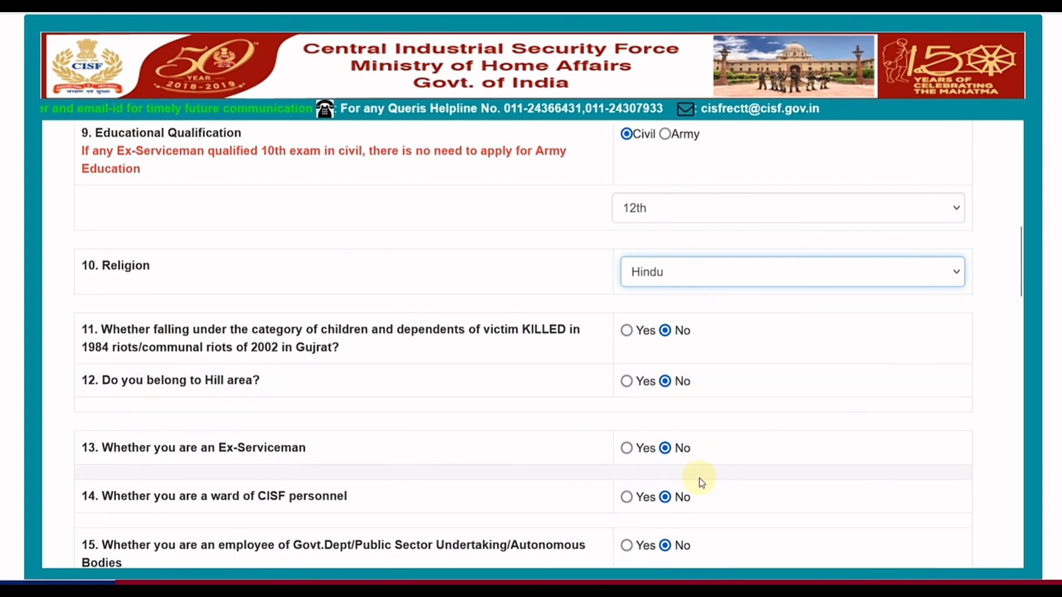
{"action": "scroll", "coordinate": [702, 479], "scroll_direction": "down", "scroll_amount": 10}
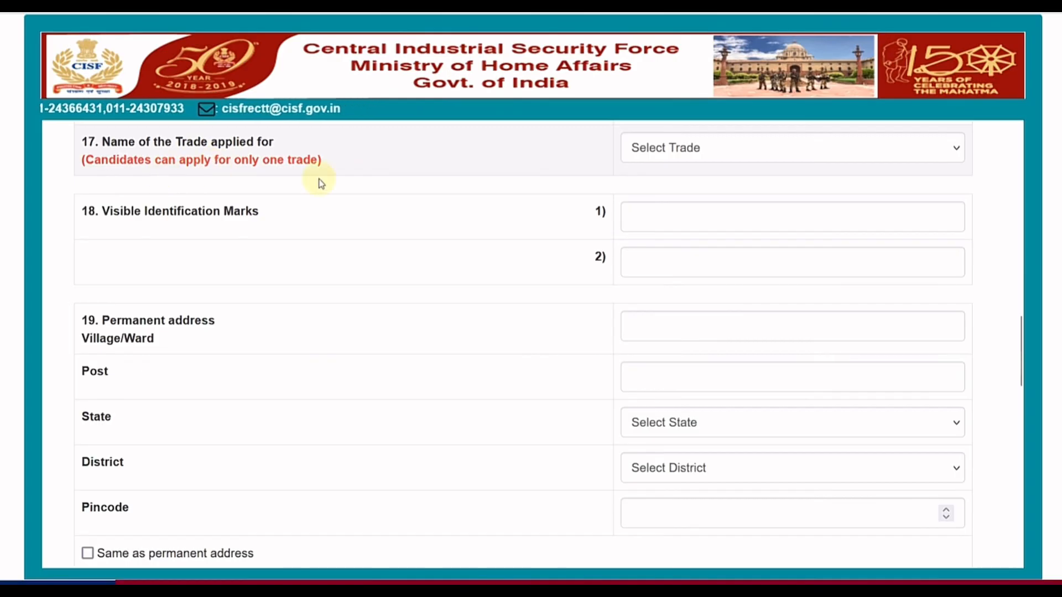
- Choose CARPENTER as the trade applied for in question 17
{"action": "left_click", "coordinate": [674, 154]}
{"action": "left_click", "coordinate": [836, 160]}
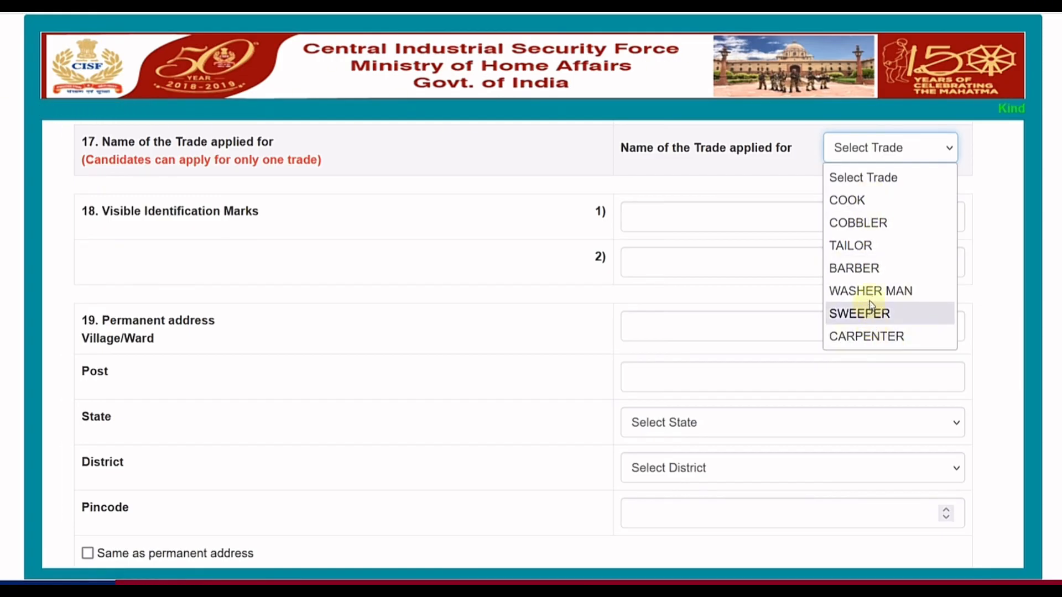
{"action": "left_click", "coordinate": [872, 335]}
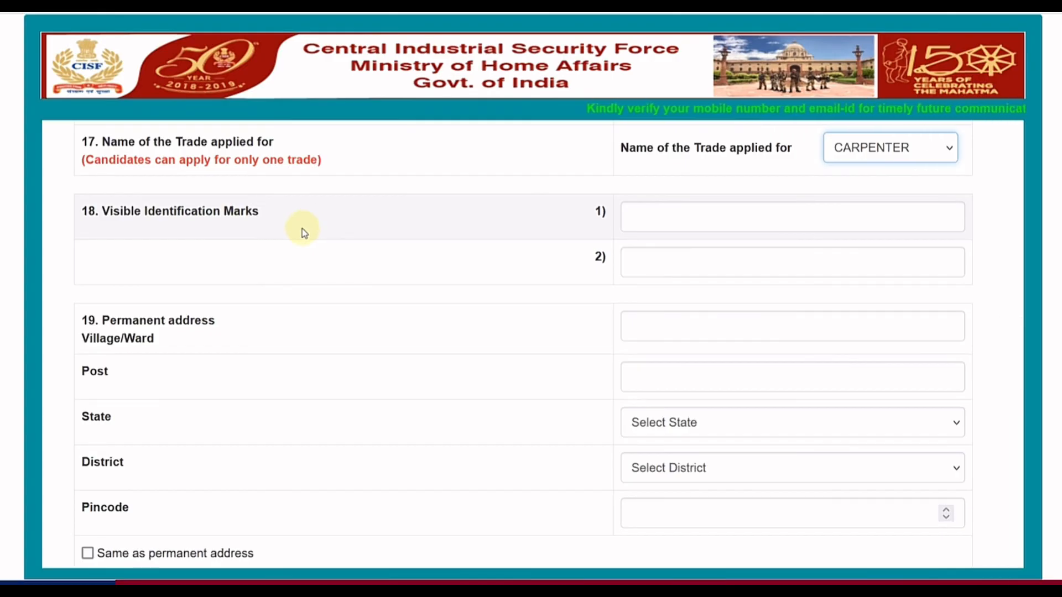
- Enter NO MARK for both identification marks
{"action": "left_click", "coordinate": [636, 217]}
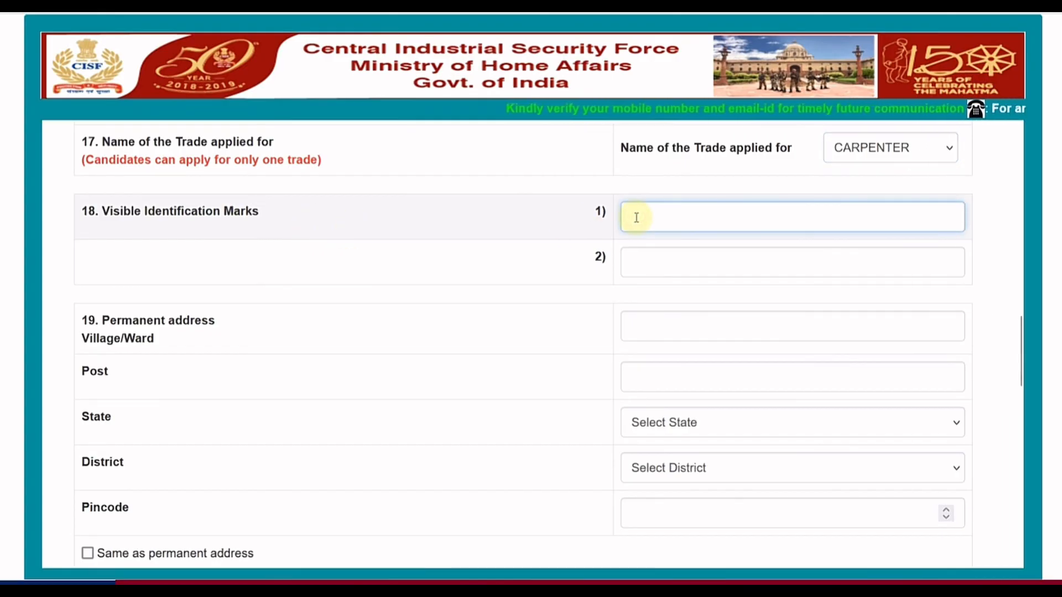
{"action": "type", "text": "NO MARK"}
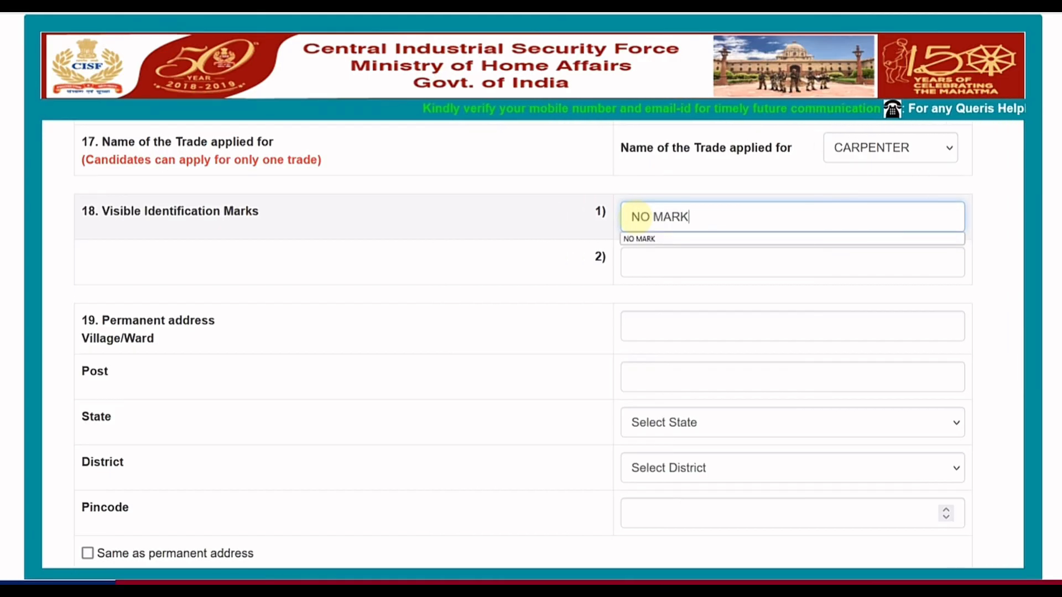
{"action": "left_click", "coordinate": [683, 238]}
{"action": "left_click", "coordinate": [692, 255]}
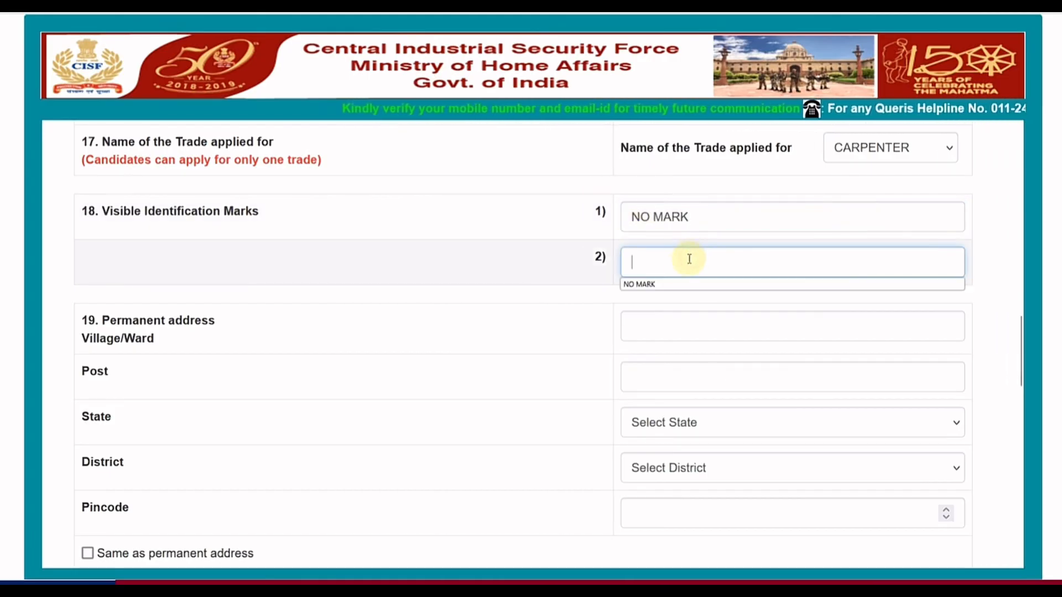
{"action": "left_click", "coordinate": [676, 280]}
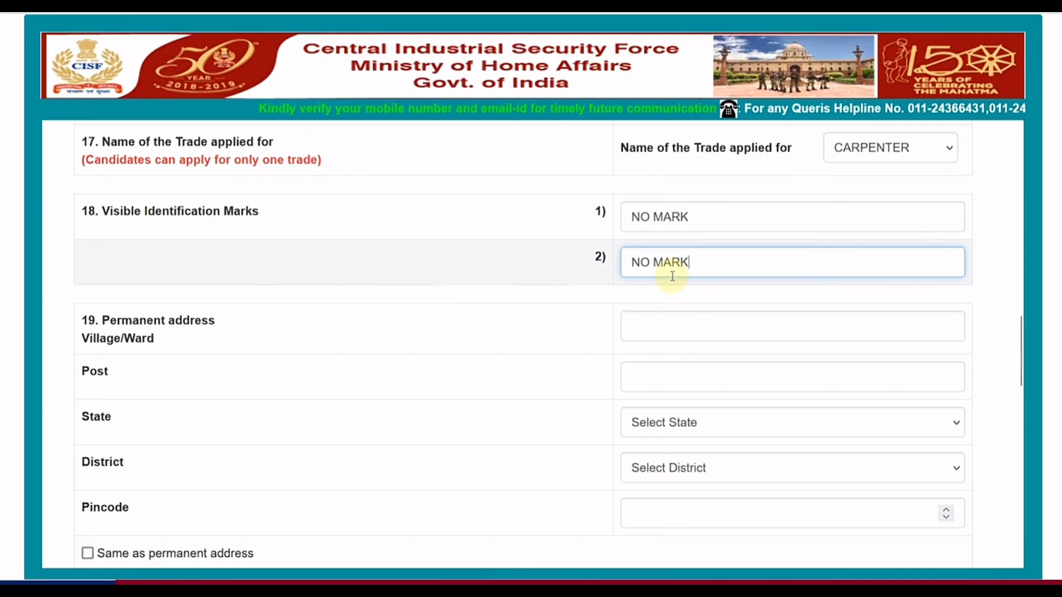
- Fill the permanent address Village/Ward and Post fields from saved autofill entries
{"action": "left_click", "coordinate": [664, 335]}
{"action": "left_click", "coordinate": [665, 348]}
{"action": "left_click", "coordinate": [661, 370]}
{"action": "left_click", "coordinate": [653, 395]}
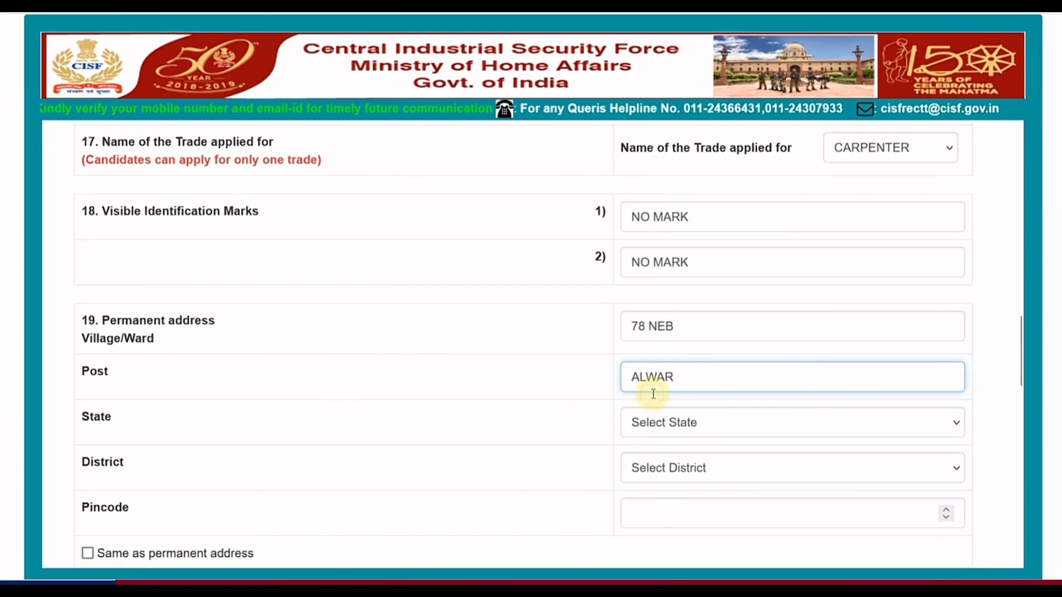
- Set the permanent address state to RAJASTHAN, choose the home district and enter the pincode
{"action": "left_click", "coordinate": [654, 422]}
{"action": "scroll", "coordinate": [700, 326], "scroll_direction": "down", "scroll_amount": 5}
{"action": "left_click", "coordinate": [683, 235]}
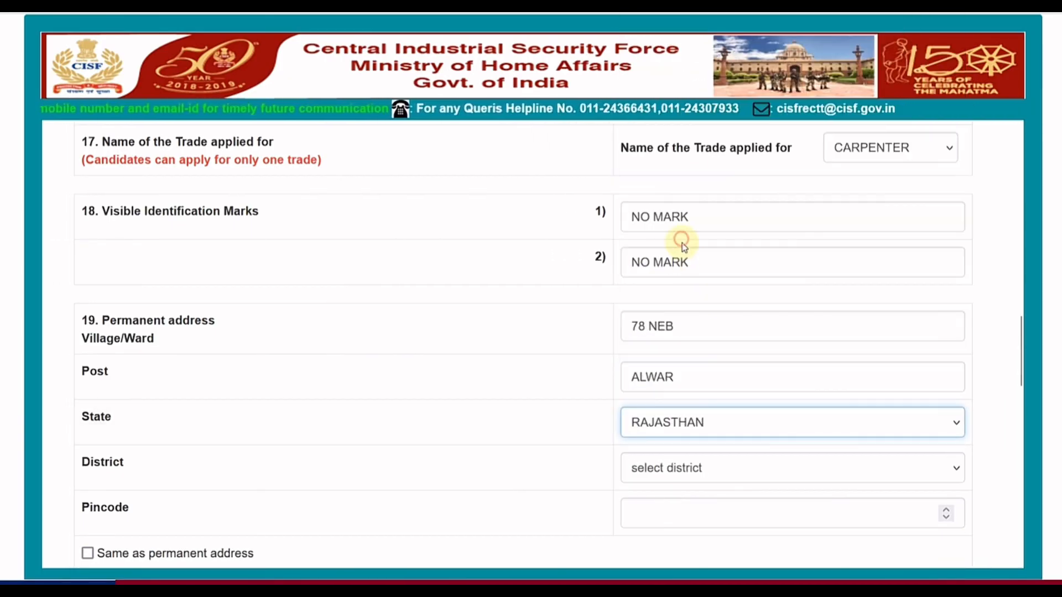
{"action": "left_click", "coordinate": [667, 468]}
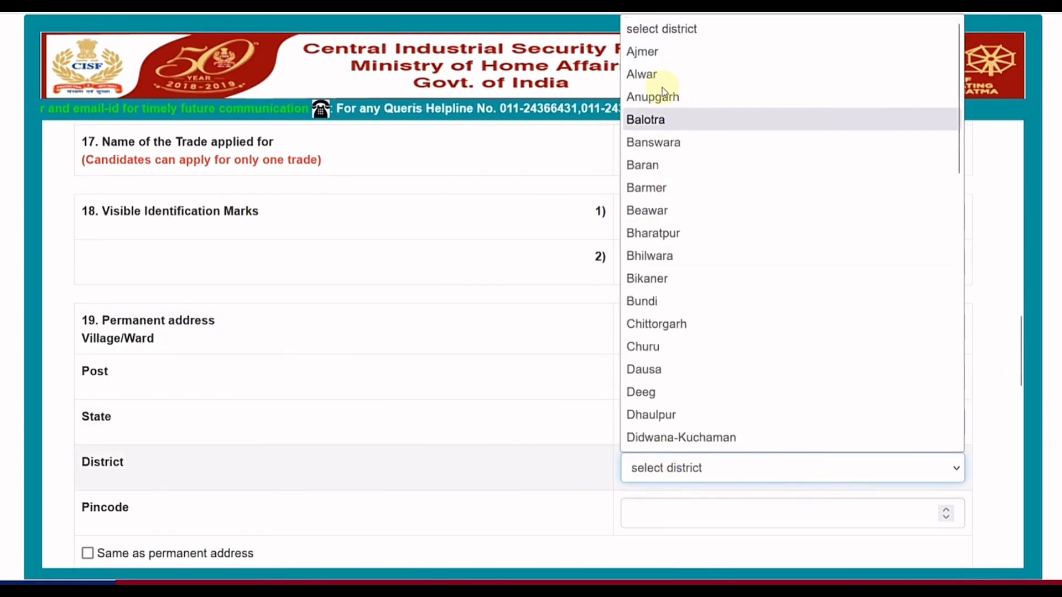
{"action": "left_click", "coordinate": [643, 74]}
{"action": "left_click", "coordinate": [648, 514]}
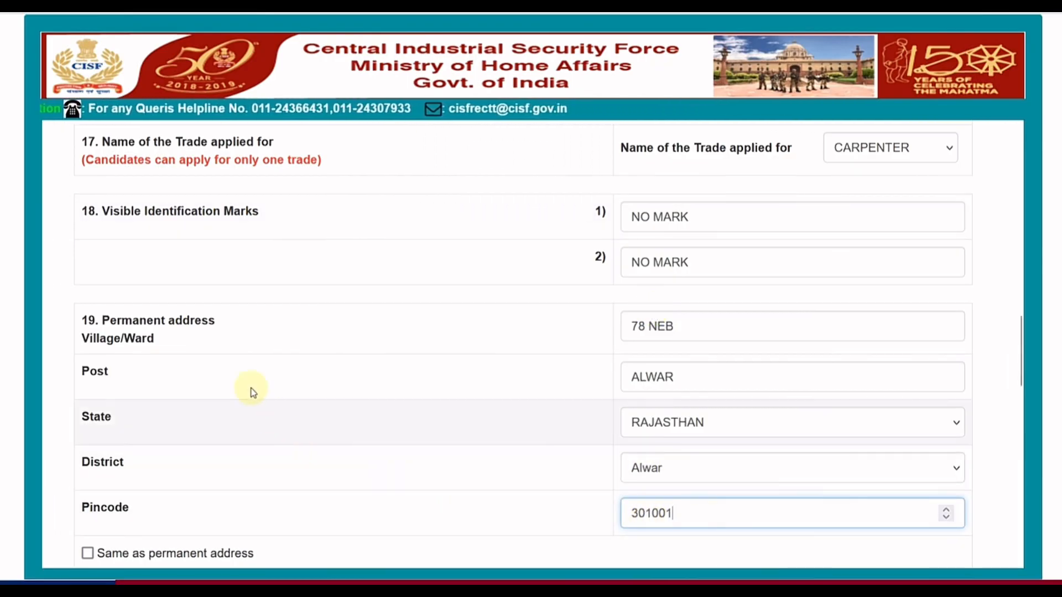
{"action": "left_click", "coordinate": [202, 335]}
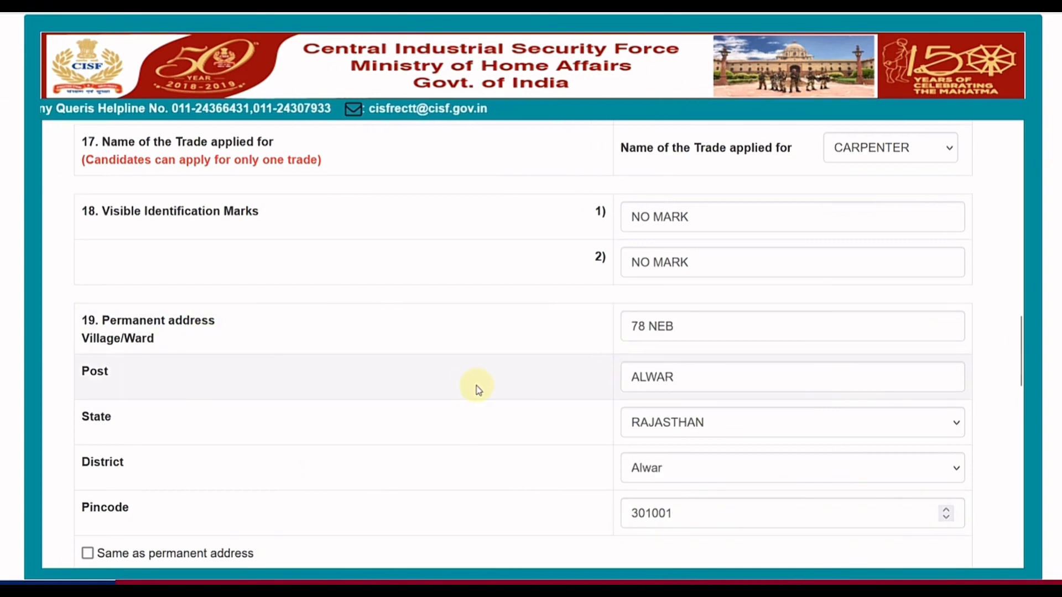
{"action": "scroll", "coordinate": [476, 386], "scroll_direction": "down", "scroll_amount": 3}
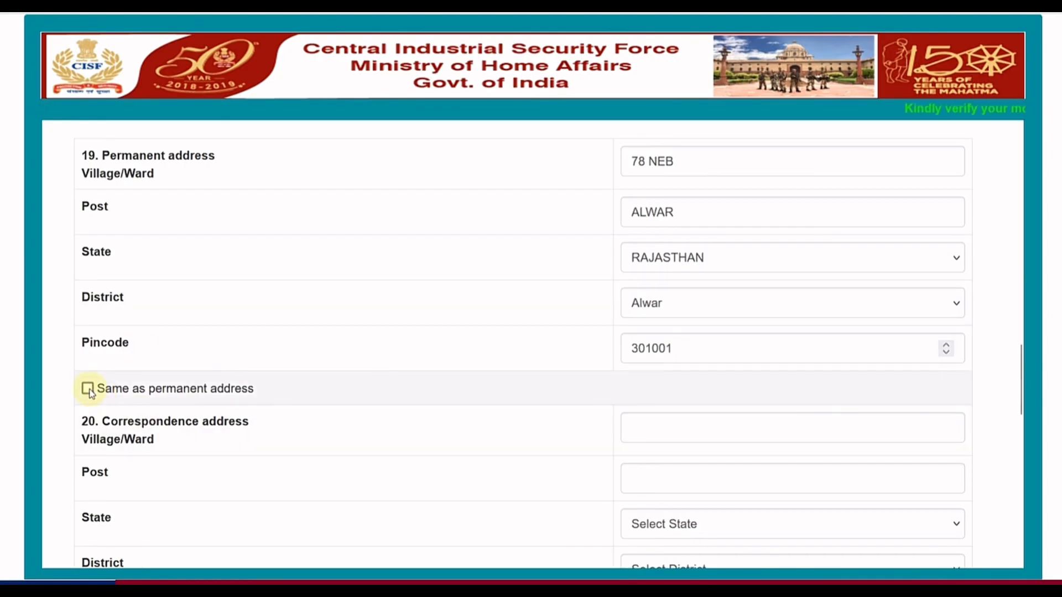
- Choose Aadhar Card as the ID type and answer YES to the dated photograph question
{"action": "left_click_drag", "start_coordinate": [1028, 468], "coordinate": [1027, 469]}
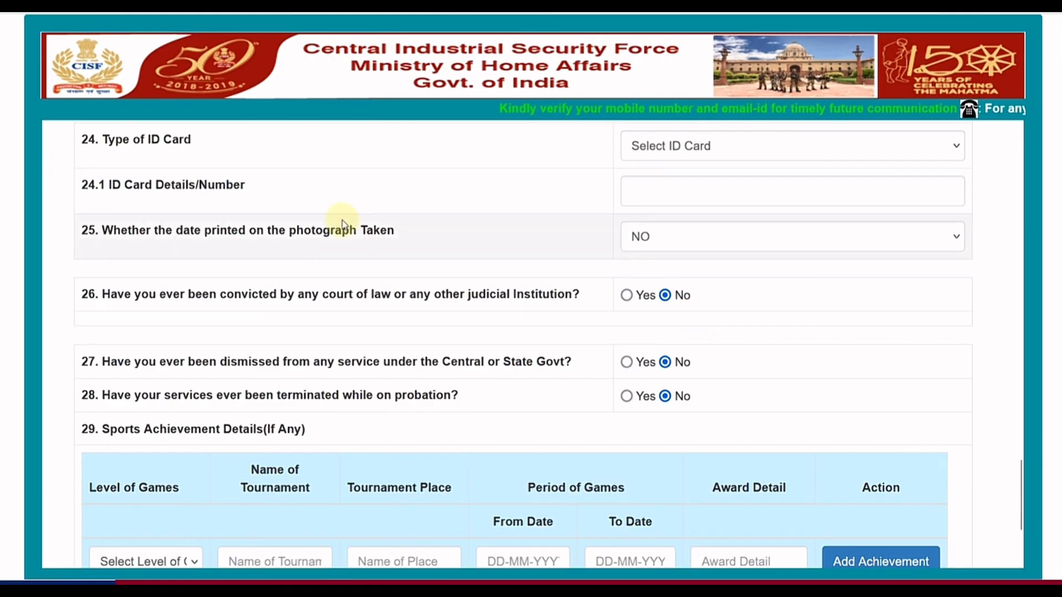
{"action": "left_click", "coordinate": [645, 156]}
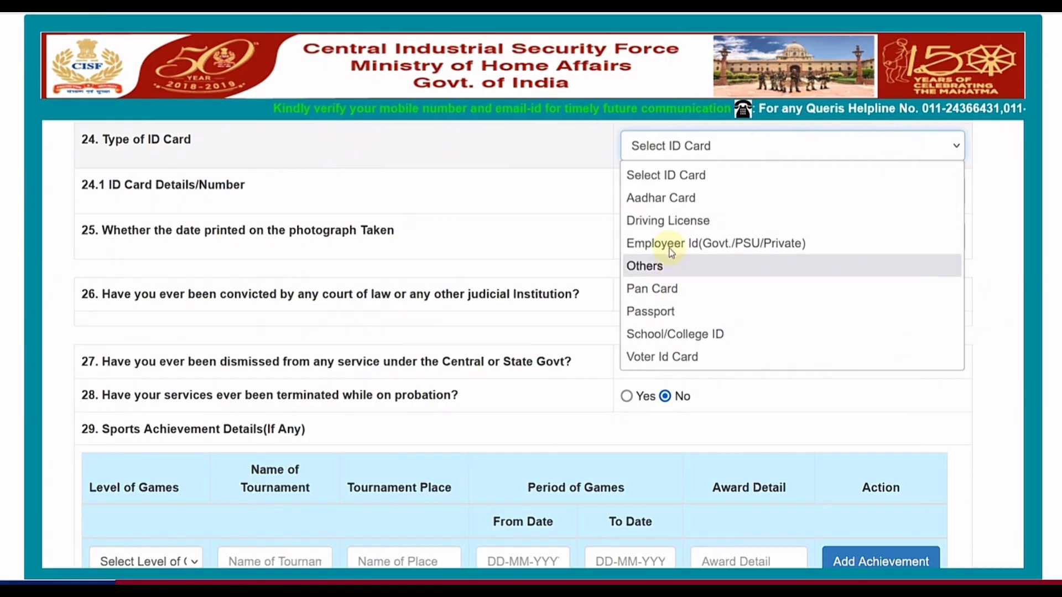
{"action": "left_click", "coordinate": [663, 197]}
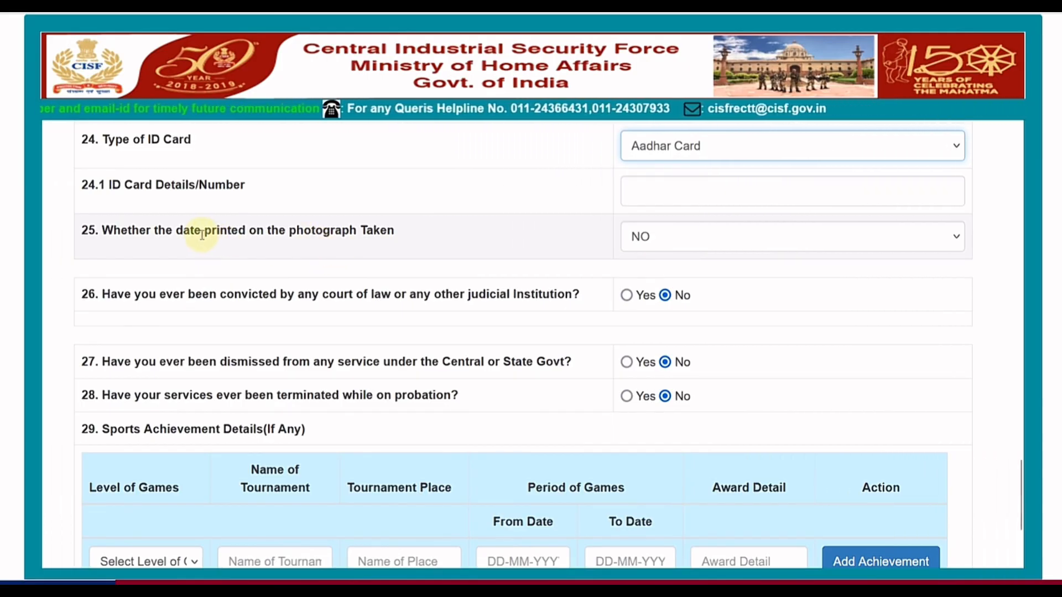
{"action": "left_click", "coordinate": [628, 238]}
{"action": "left_click", "coordinate": [636, 287]}
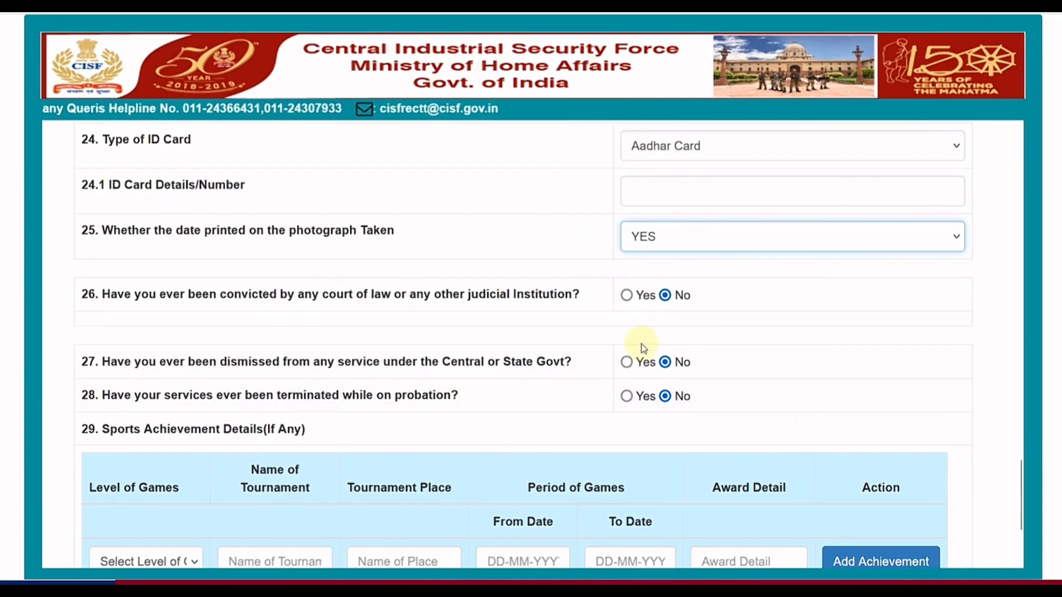
- Leave the sports level blank, tick the certification checkbox, and Save & Preview
{"action": "scroll", "coordinate": [642, 349], "scroll_direction": "down", "scroll_amount": 3}
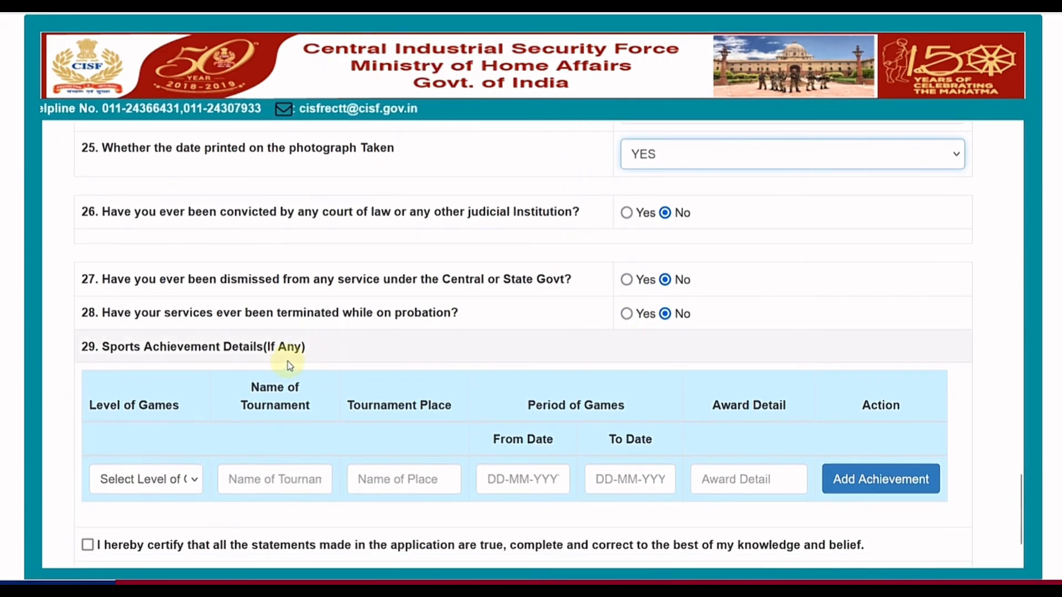
{"action": "scroll", "coordinate": [289, 365], "scroll_direction": "down", "scroll_amount": 1}
{"action": "left_click", "coordinate": [157, 421]}
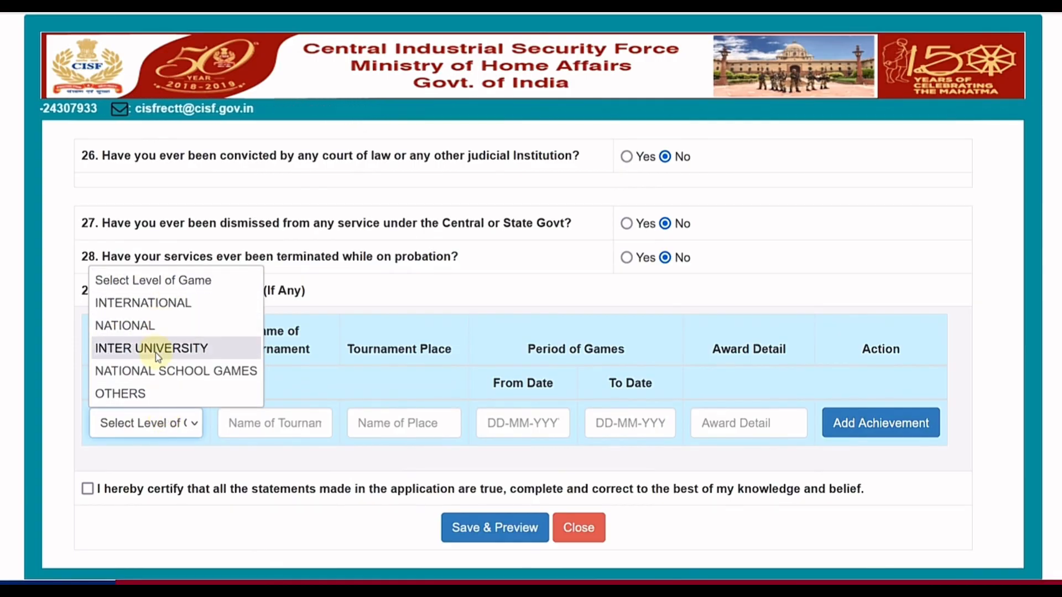
{"action": "left_click", "coordinate": [332, 469]}
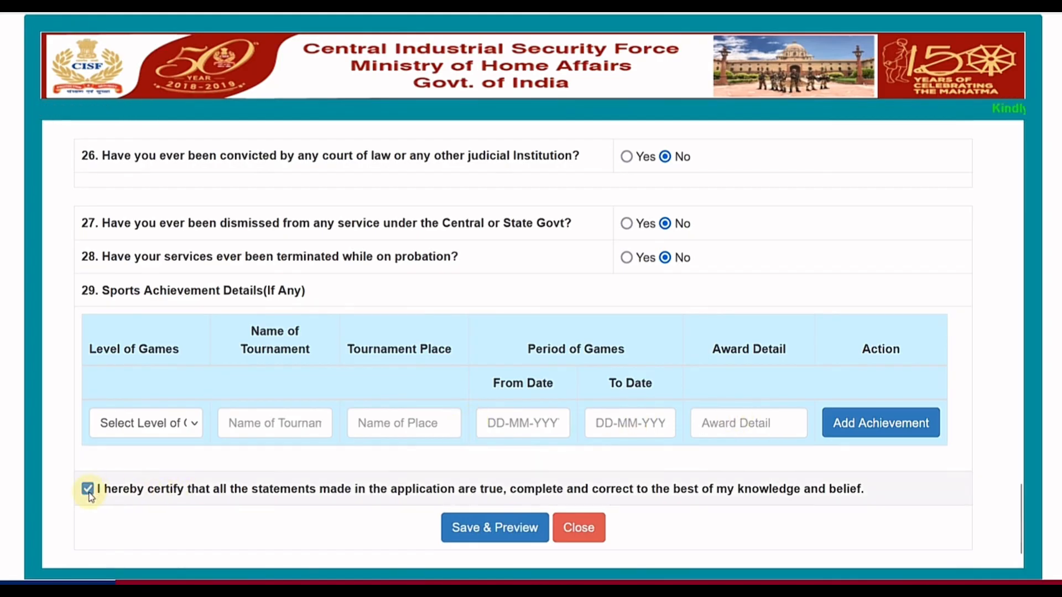
{"action": "left_click", "coordinate": [483, 539]}
{"action": "left_click", "coordinate": [686, 472]}
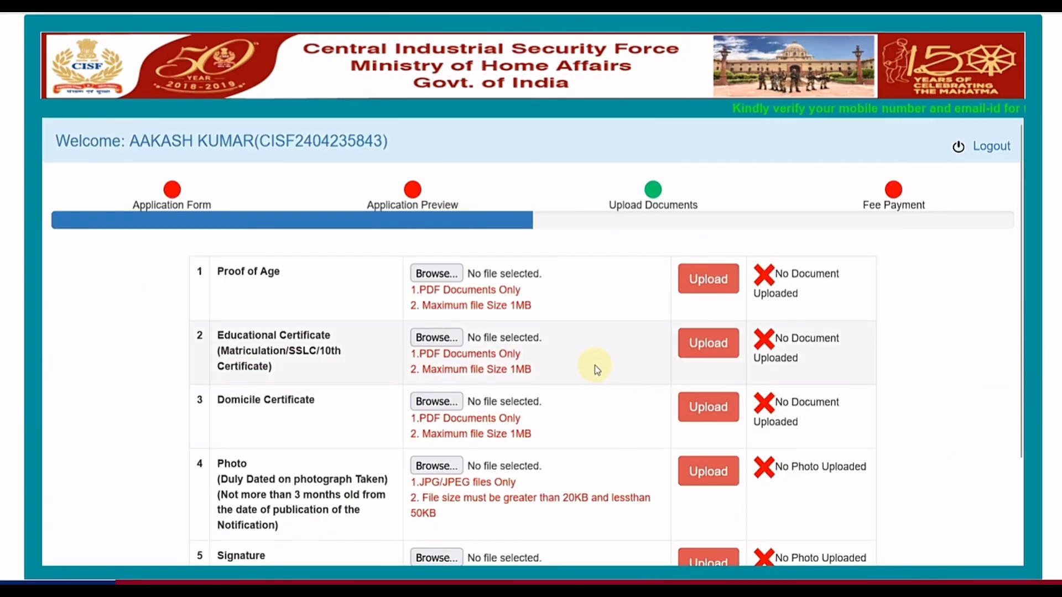
- Review the five uploaded documents, Save & Continue, and proceed to pay the Rs 100/- fee
{"action": "scroll", "coordinate": [597, 361], "scroll_direction": "down", "scroll_amount": 3}
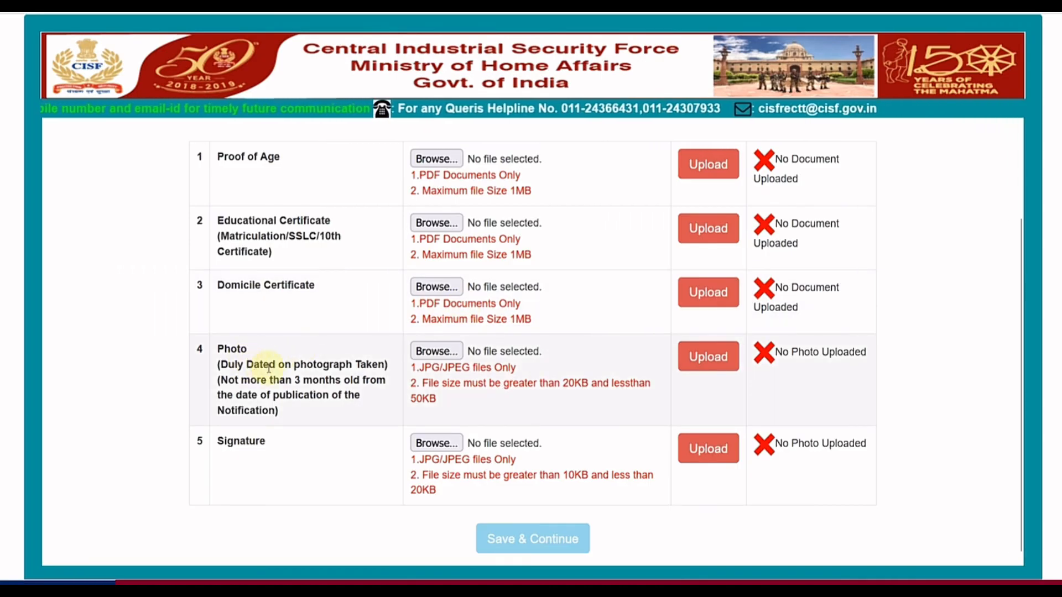
{"action": "left_click_drag", "start_coordinate": [269, 368], "coordinate": [377, 367]}
{"action": "left_click", "coordinate": [351, 392]}
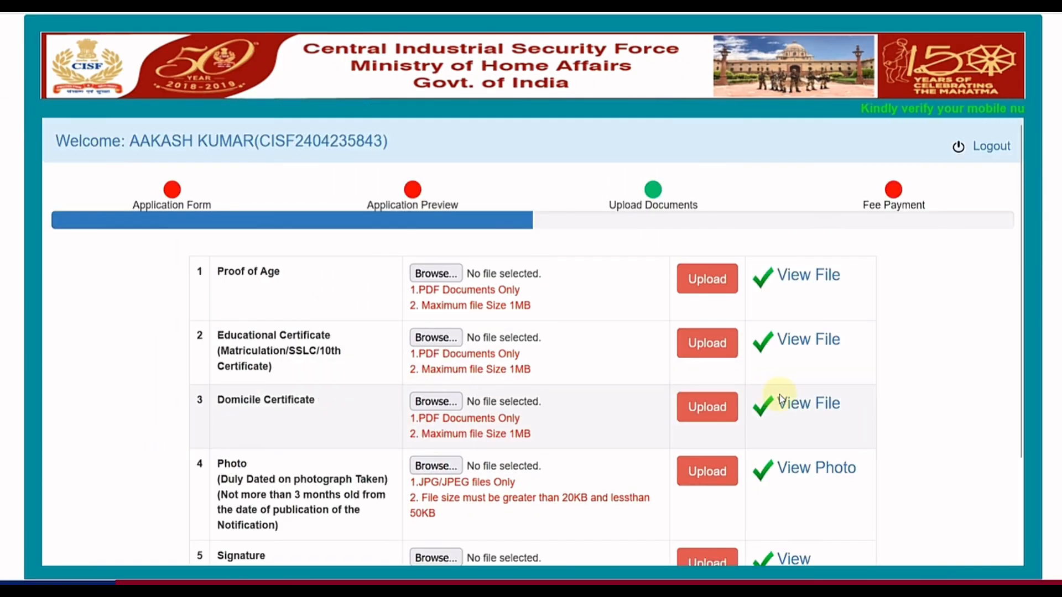
{"action": "scroll", "coordinate": [780, 399], "scroll_direction": "down", "scroll_amount": 3}
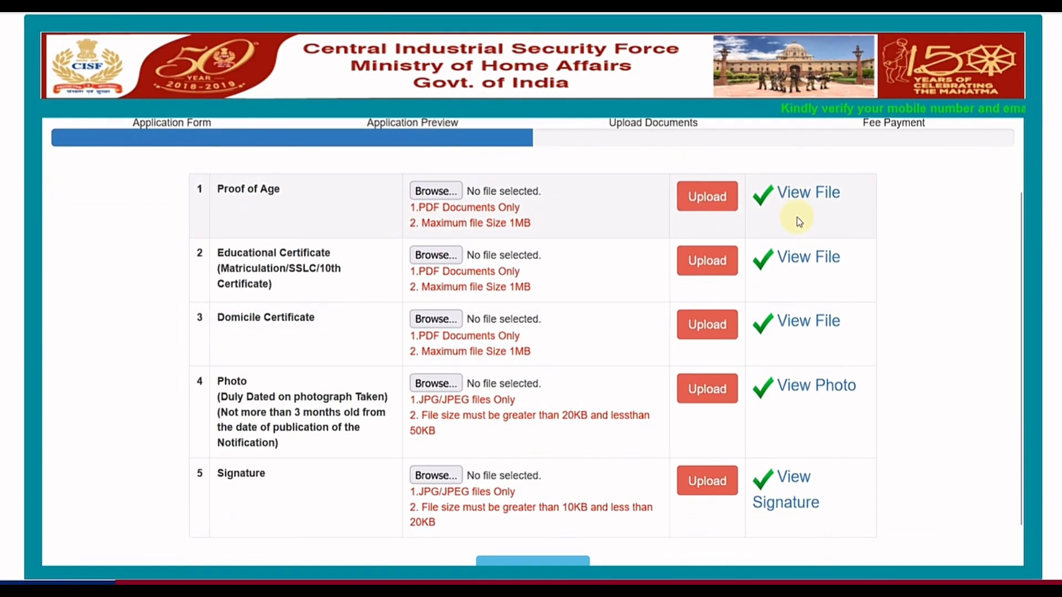
{"action": "scroll", "coordinate": [798, 372], "scroll_direction": "down", "scroll_amount": 1}
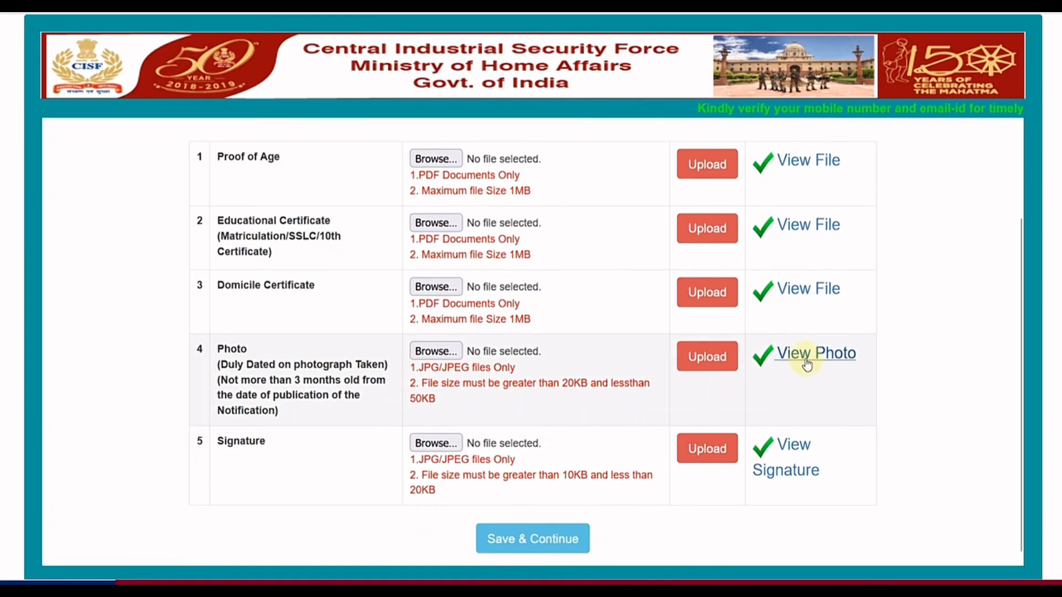
{"action": "left_click", "coordinate": [537, 536]}
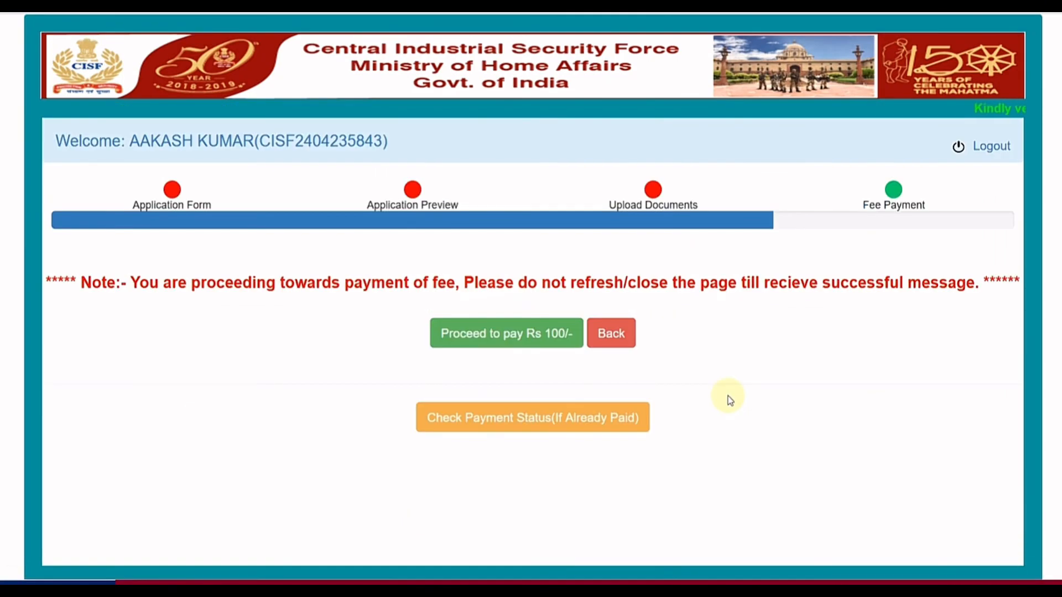
{"action": "left_click", "coordinate": [520, 344]}
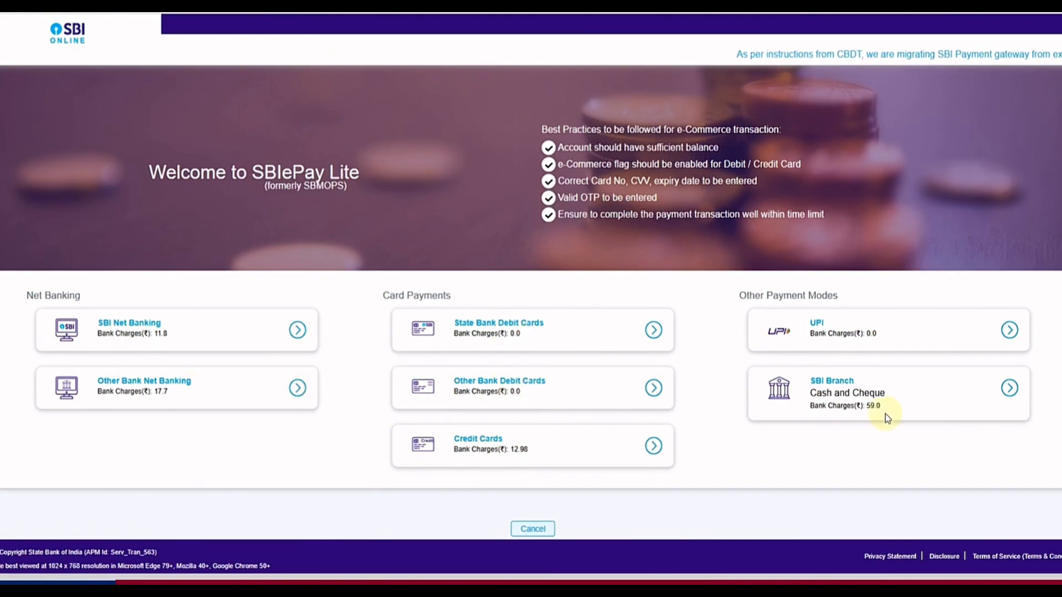
- Choose UPI as the payment method on SBIePay Lite
{"action": "left_click", "coordinate": [844, 334]}
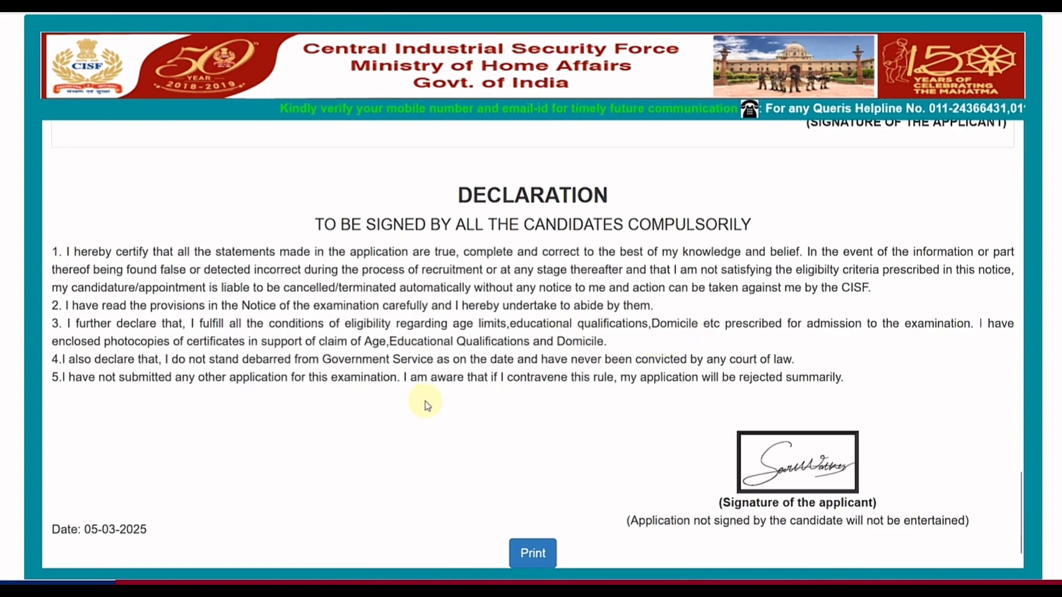
- Print the final application with its declaration dated 05-03-2025
{"action": "left_click", "coordinate": [540, 551]}
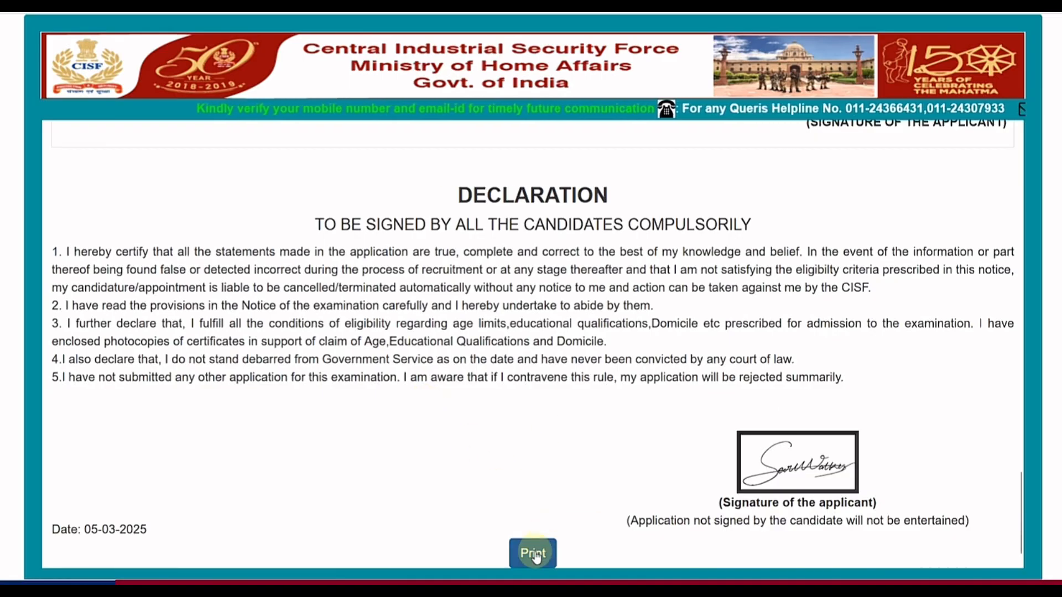